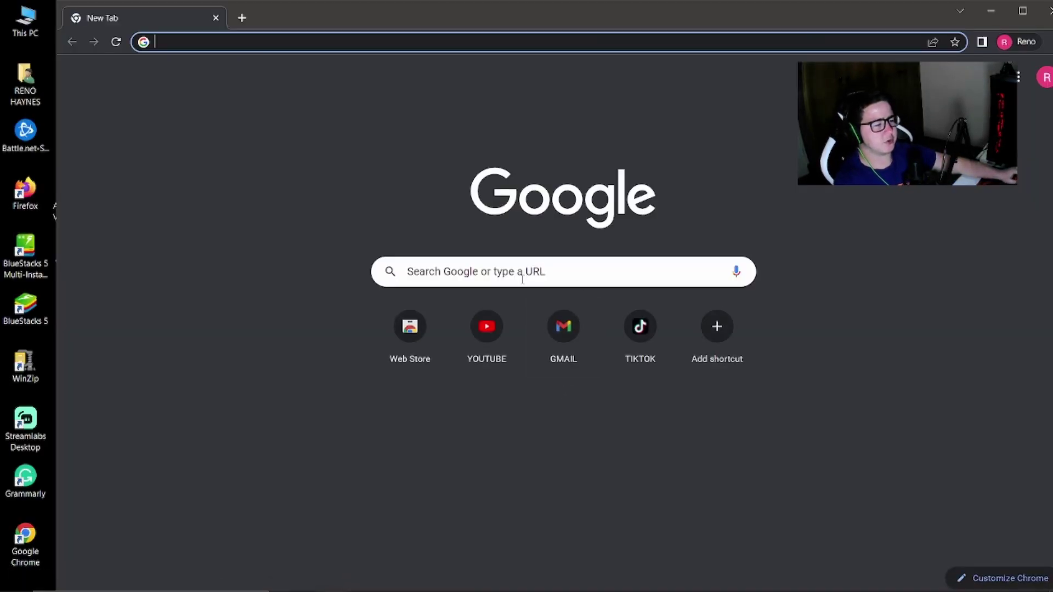
Search Google for 'TIKTOK LIVE STUDIO' and start downloading the LIVE Studio Windows installer.
{"action": "left_click", "coordinate": [522, 280]}
{"action": "type", "text": "TIKTO"}
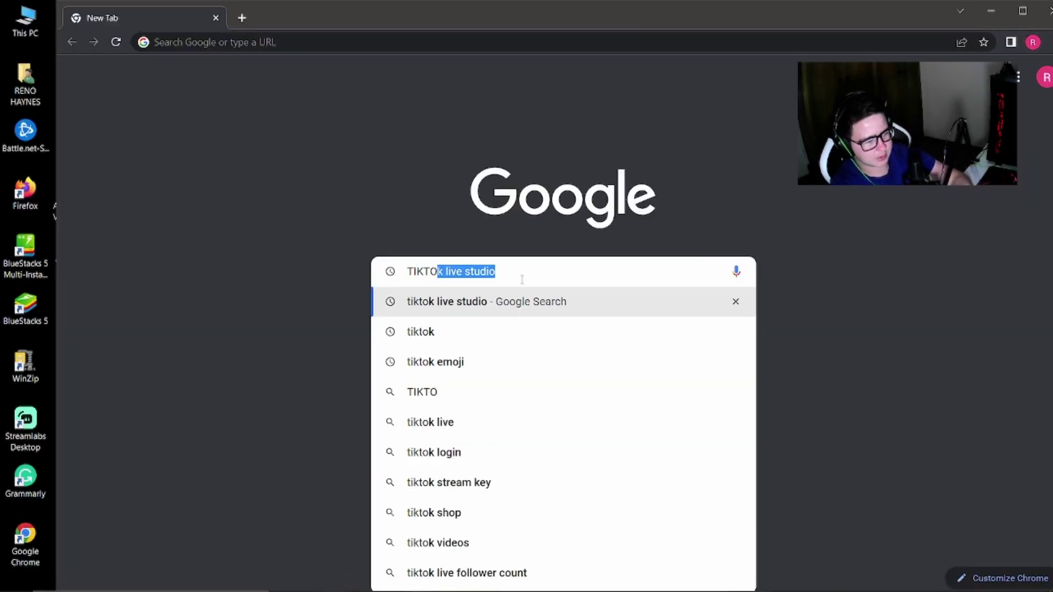
{"action": "type", "text": "K LIVE STU"}
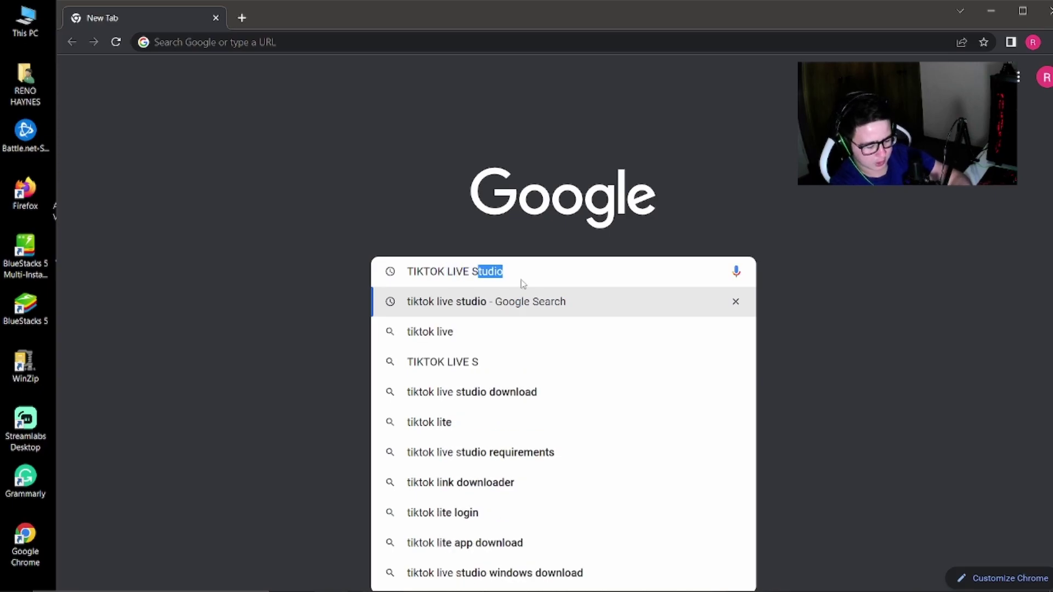
{"action": "type", "text": "DIO"}
{"action": "key", "text": "Return"}
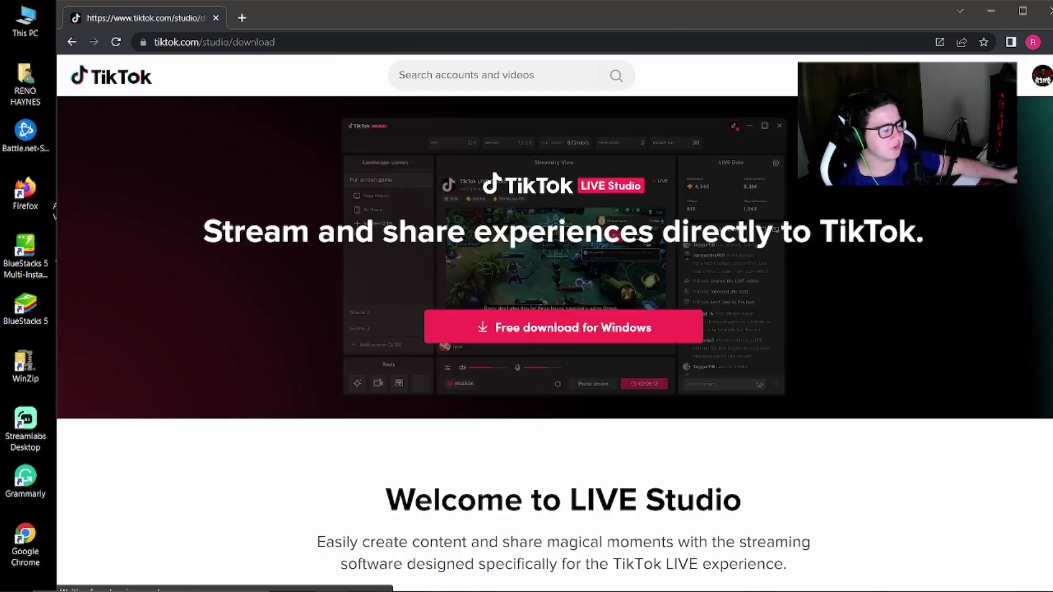
{"action": "mouse_move", "coordinate": [1042, 76]}
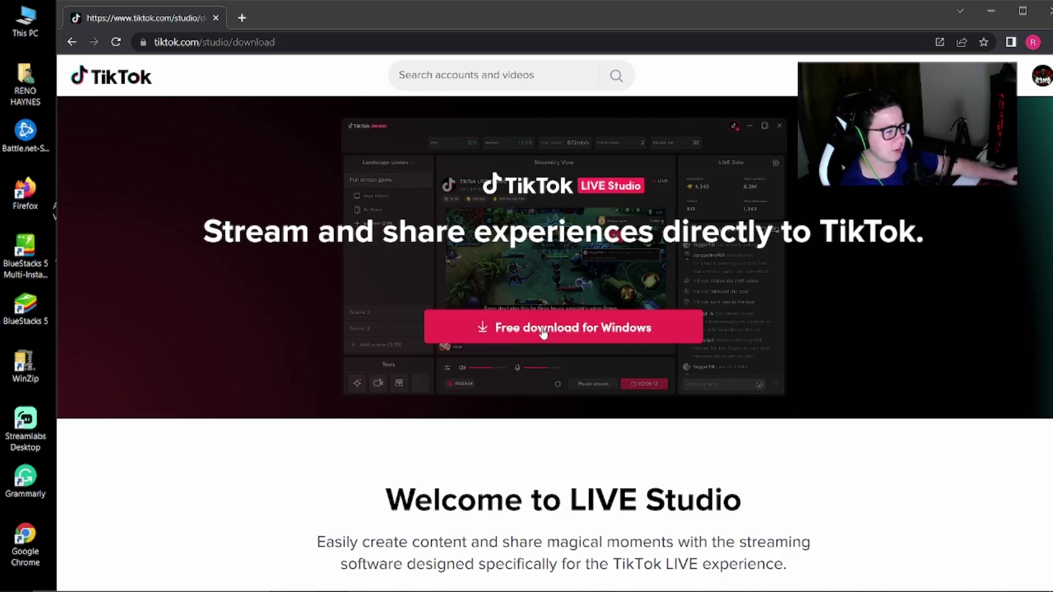
{"action": "left_click", "coordinate": [545, 329]}
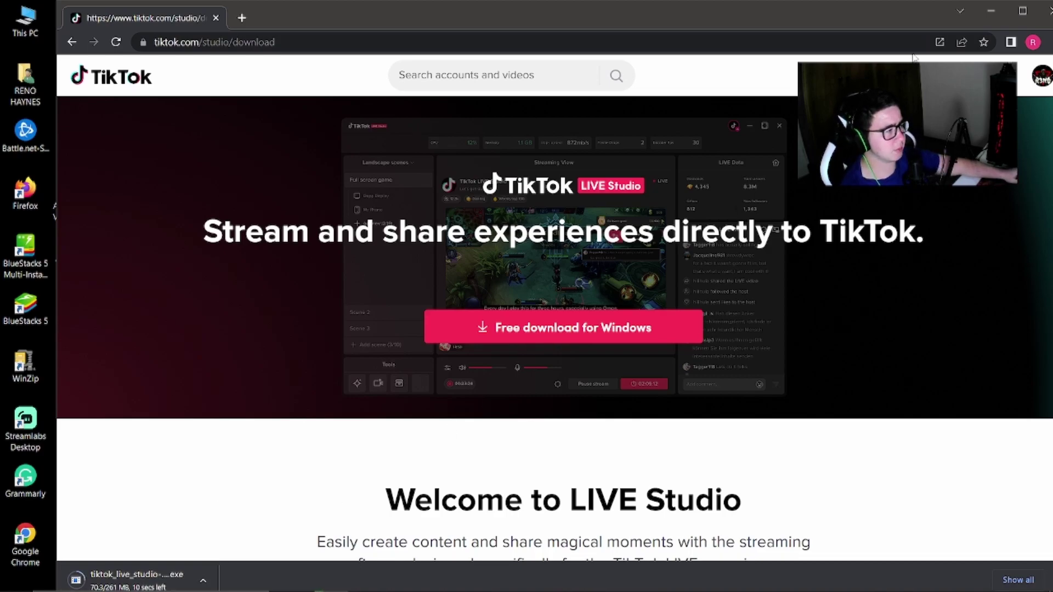
Launch the downloaded tiktok_live_studio installer from Downloads and begin the installation.
{"action": "left_click", "coordinate": [991, 15]}
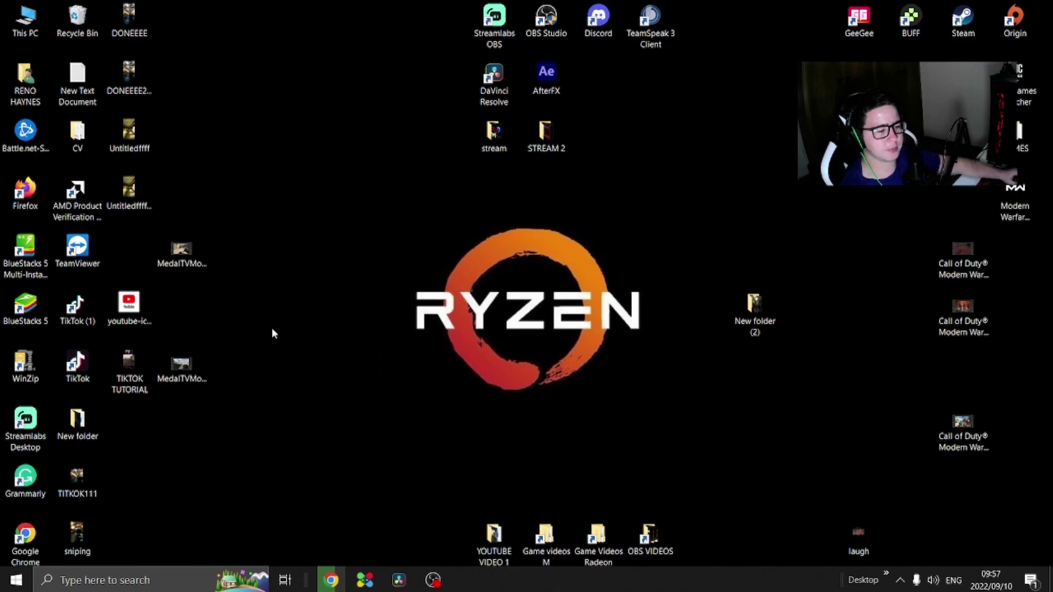
{"action": "double_click", "coordinate": [34, 33]}
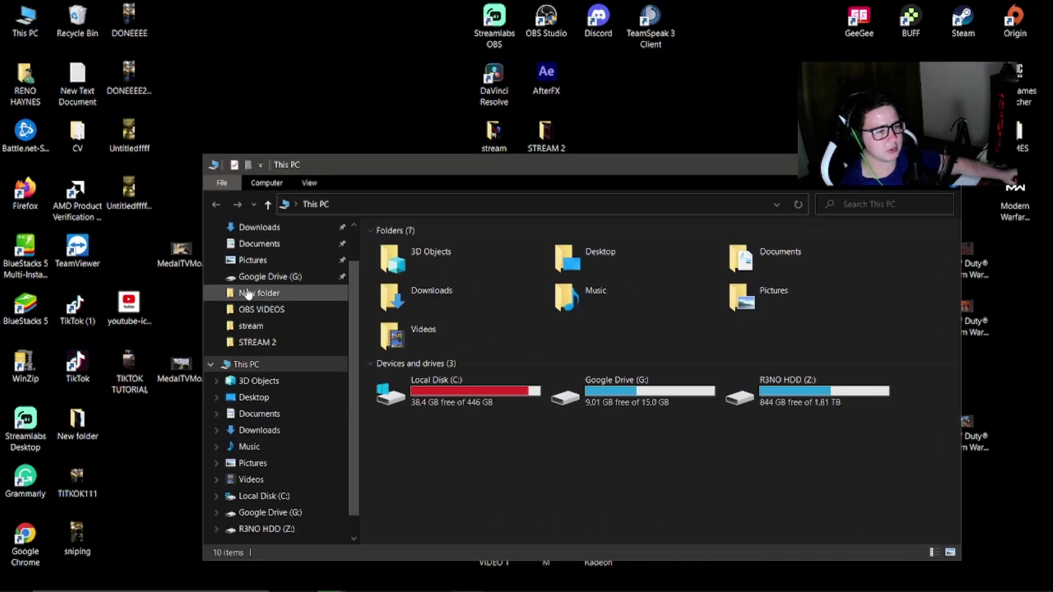
{"action": "left_click", "coordinate": [260, 431]}
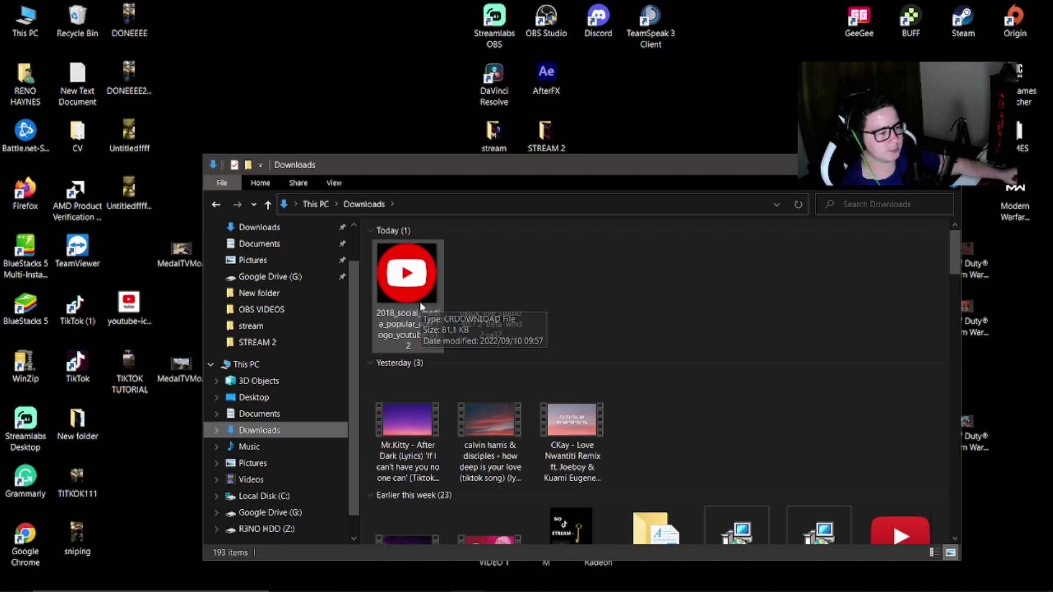
{"action": "double_click", "coordinate": [502, 286]}
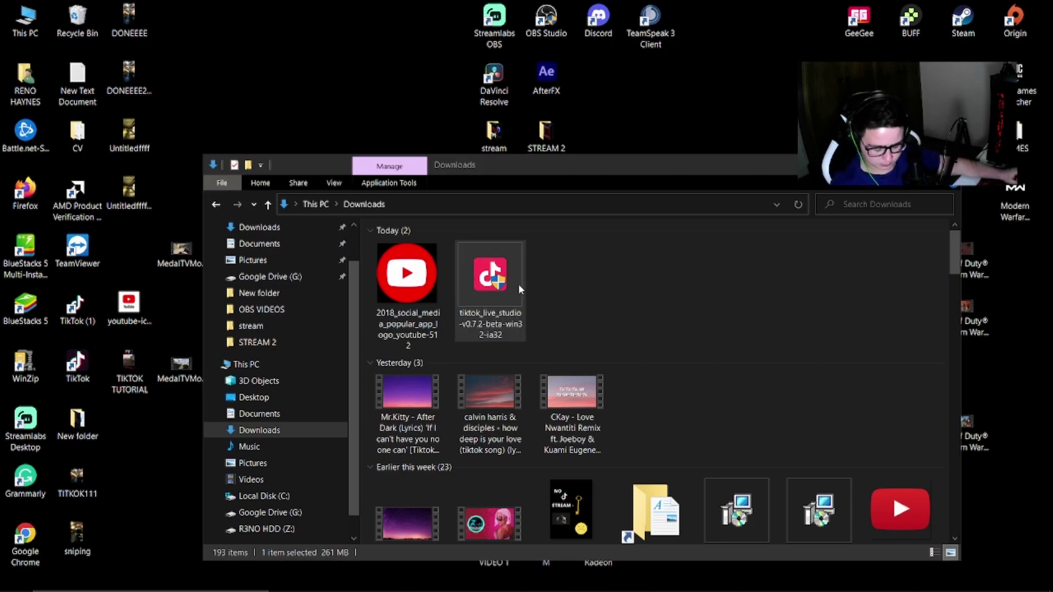
{"action": "left_click", "coordinate": [602, 412]}
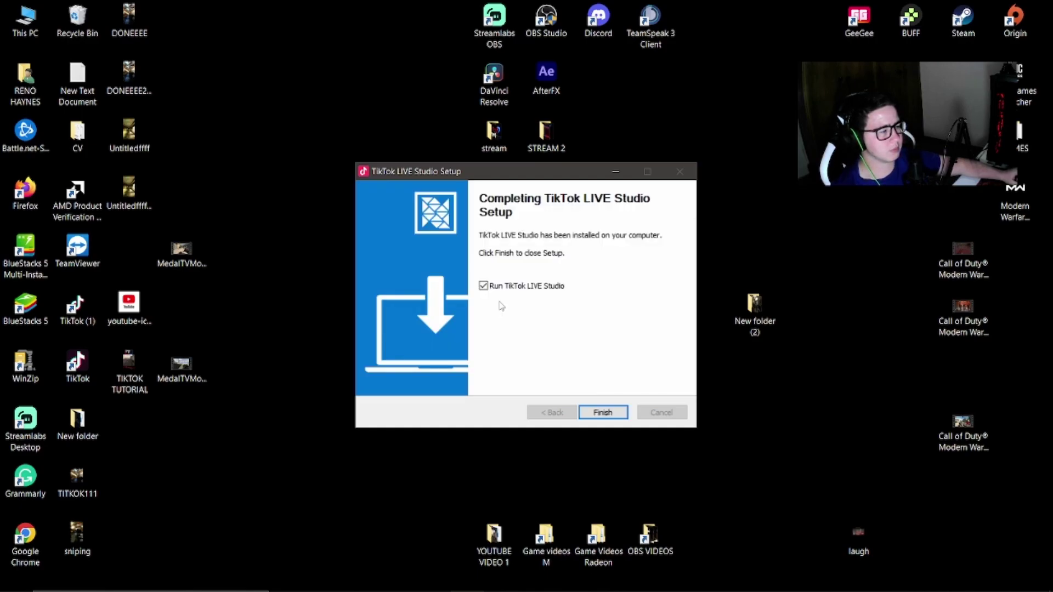
Finish the 0.7.2-beta installation so TikTok LIVE Studio launches to its welcome screen.
{"action": "left_click", "coordinate": [483, 286]}
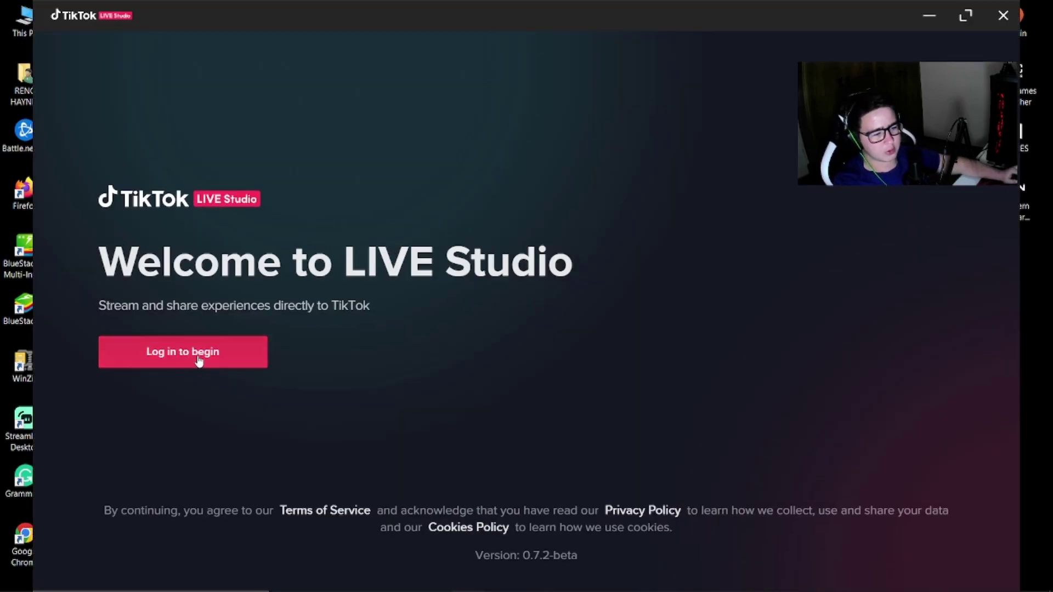
Log in to TikTok LIVE Studio with the TikTok account.
{"action": "left_click", "coordinate": [199, 362]}
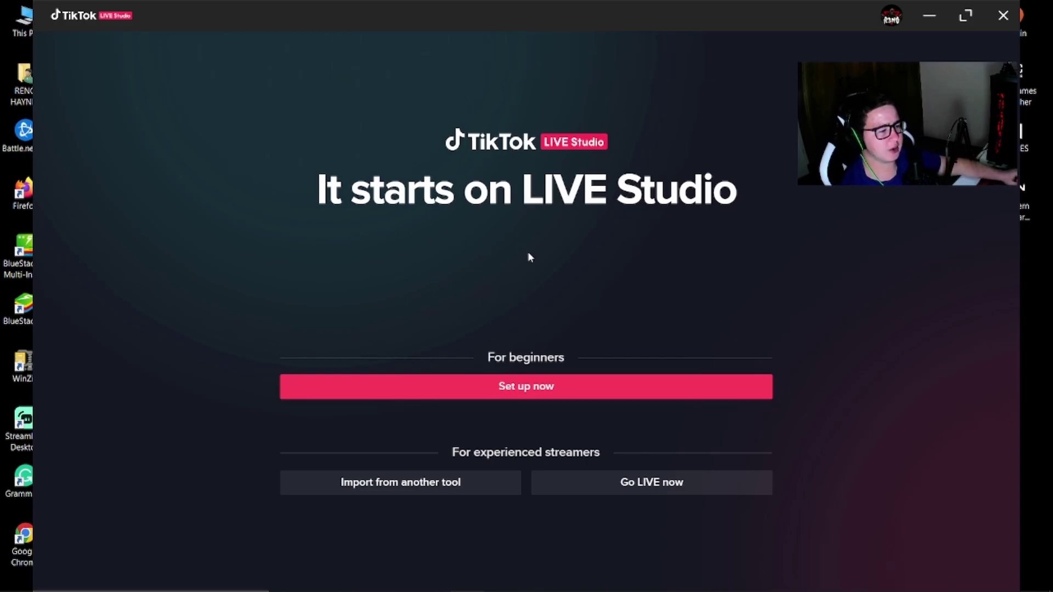
Start the guided setup and choose the Realtek High Definition Audio microphone.
{"action": "left_click", "coordinate": [554, 396]}
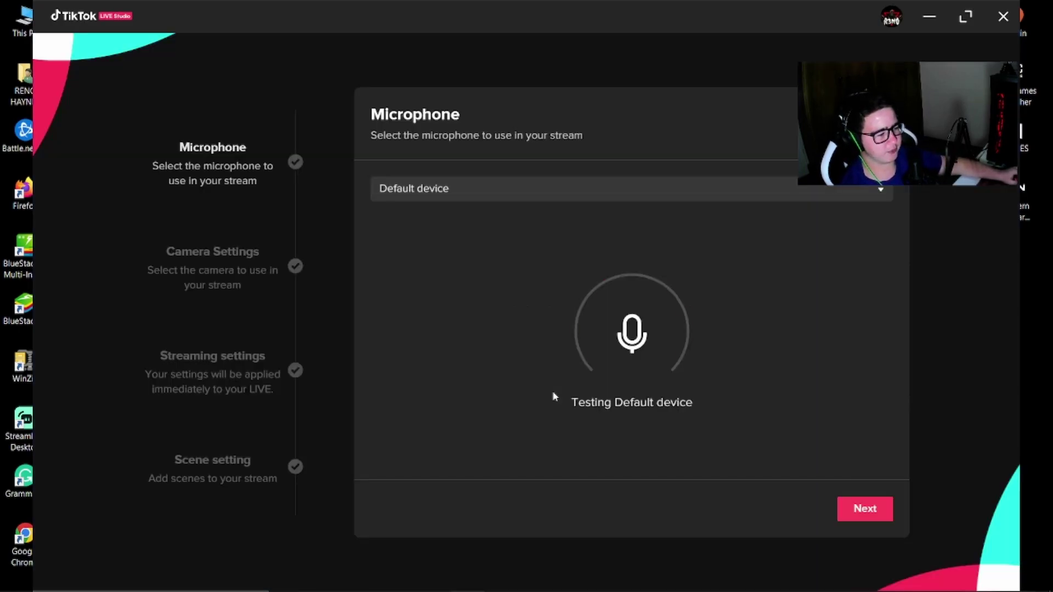
{"action": "left_click", "coordinate": [603, 198]}
{"action": "scroll", "coordinate": [475, 288], "scroll_direction": "down", "scroll_amount": 3}
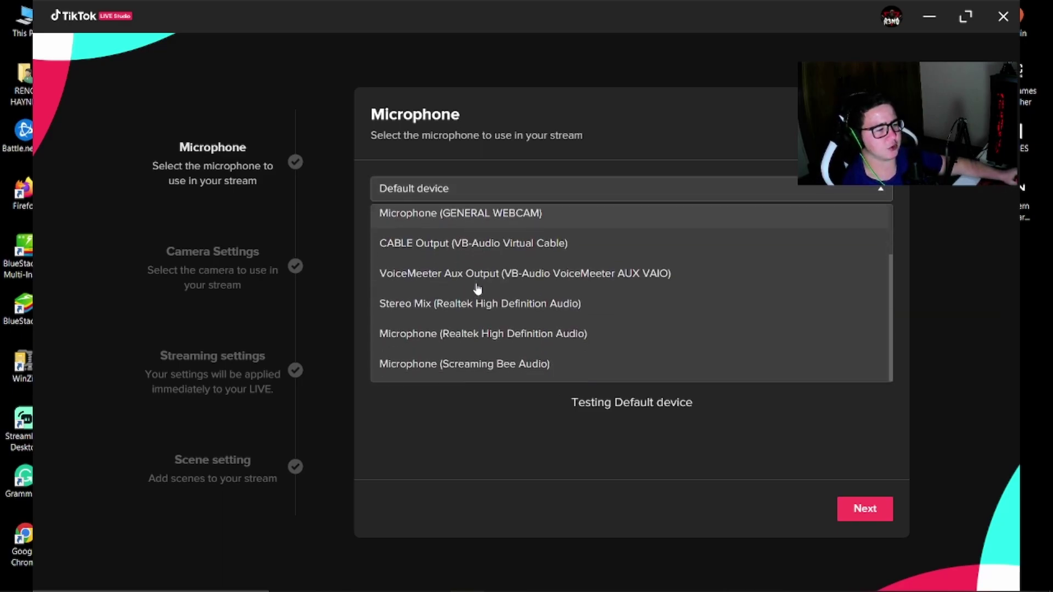
{"action": "left_click", "coordinate": [493, 343]}
{"action": "left_click", "coordinate": [865, 509]}
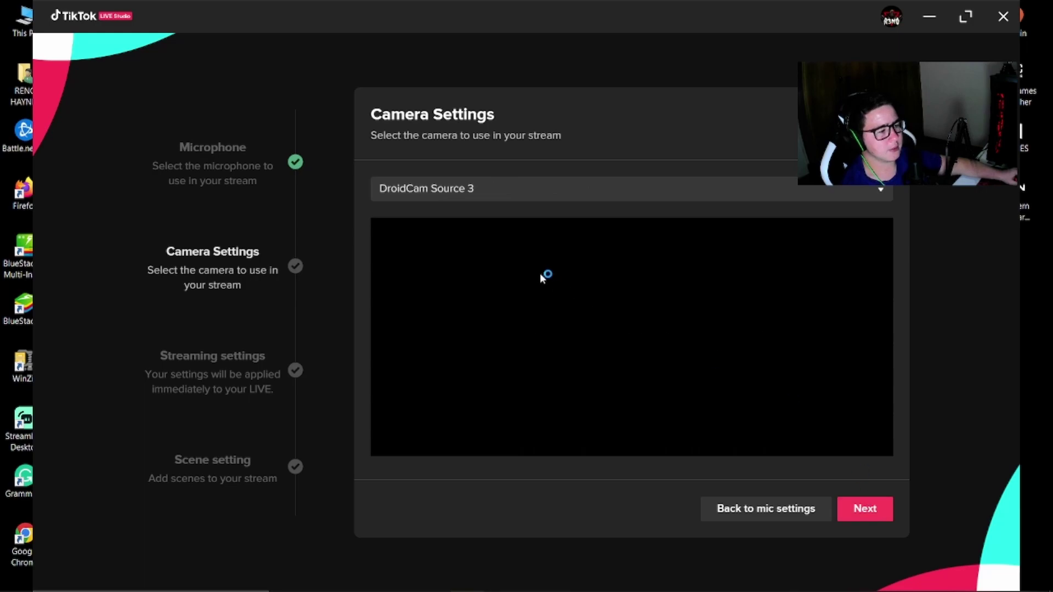
Keep DroidCam Source 3 as camera and accept the recommended 1920 × 1080, 60 FPS, 8000 bitrate settings.
{"action": "left_click", "coordinate": [501, 204]}
{"action": "left_click", "coordinate": [505, 202]}
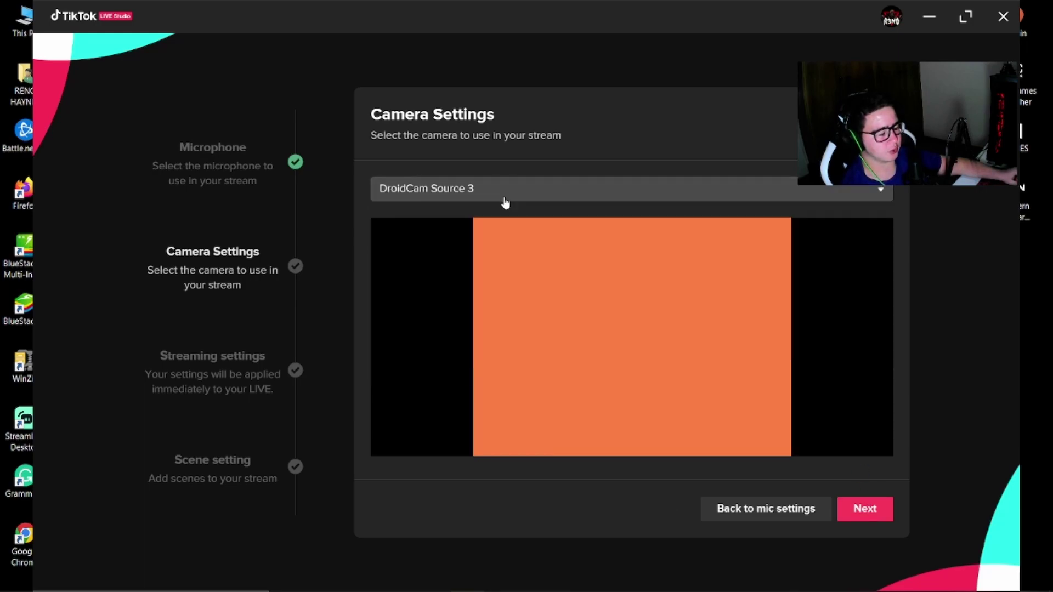
{"action": "left_click", "coordinate": [505, 201]}
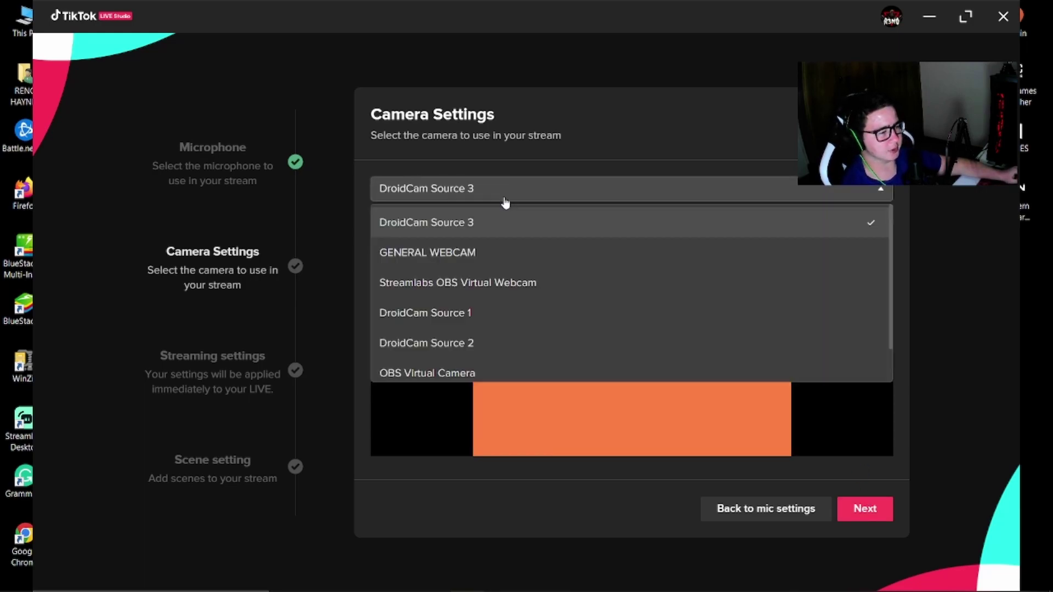
{"action": "left_click", "coordinate": [482, 228]}
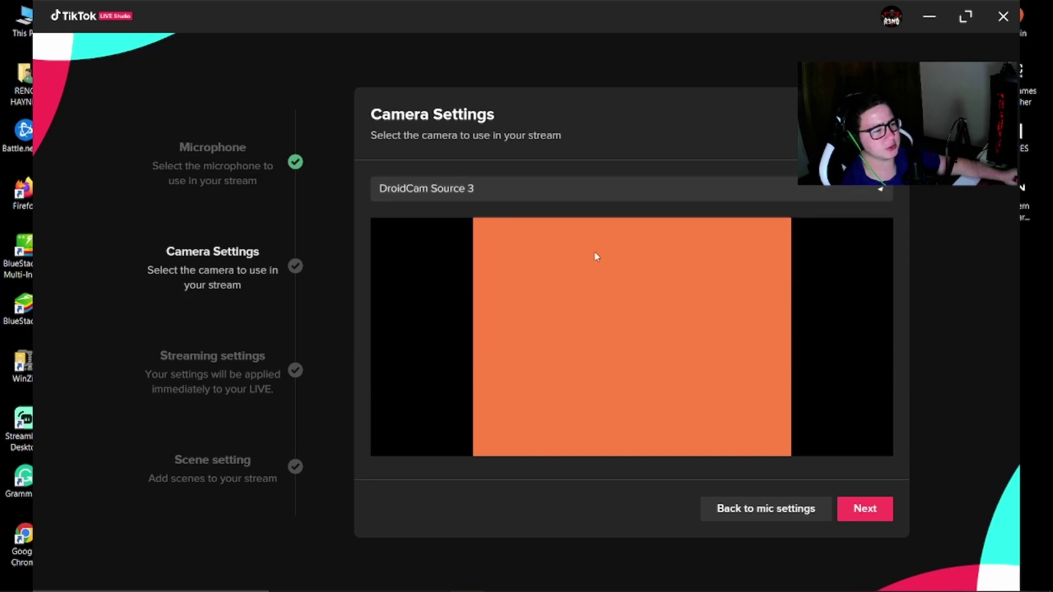
{"action": "left_click", "coordinate": [865, 509]}
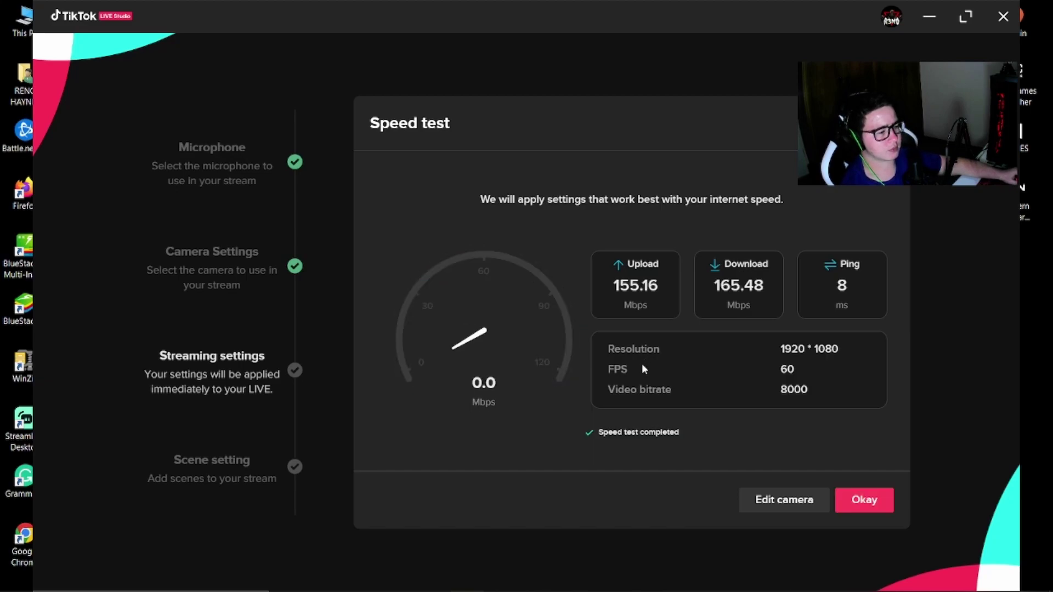
{"action": "left_click", "coordinate": [876, 500]}
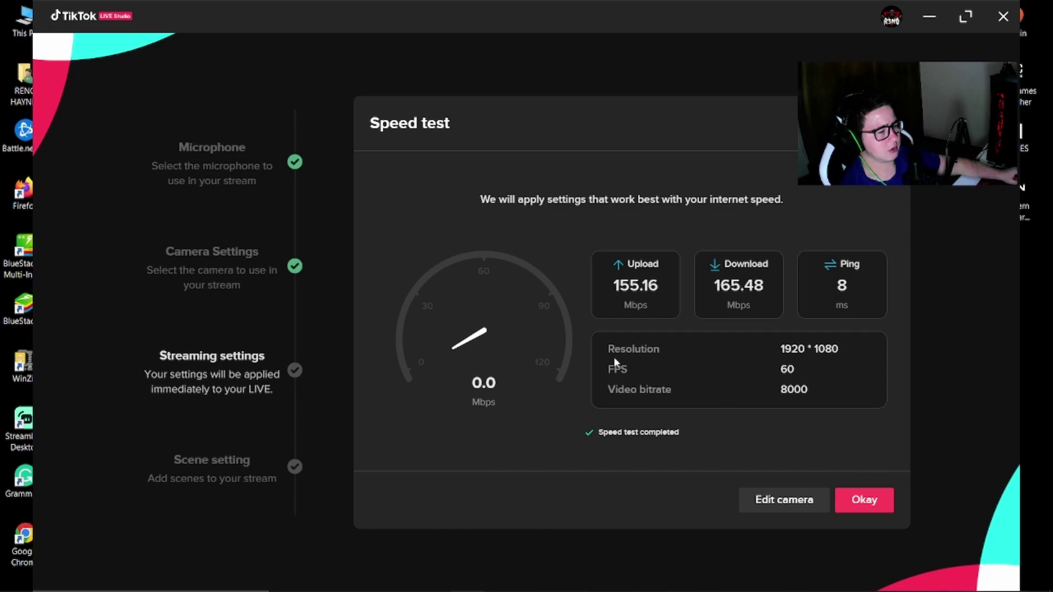
{"action": "left_click", "coordinate": [864, 515]}
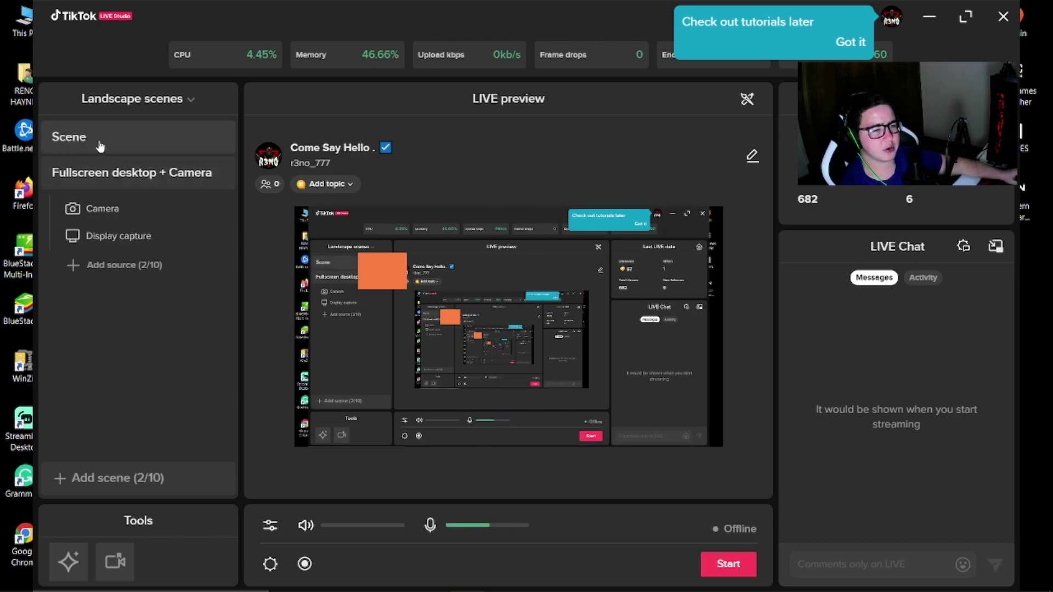
Switch to portrait scenes and add a Display1 capture stretched across the preview's full width.
{"action": "left_click", "coordinate": [163, 100]}
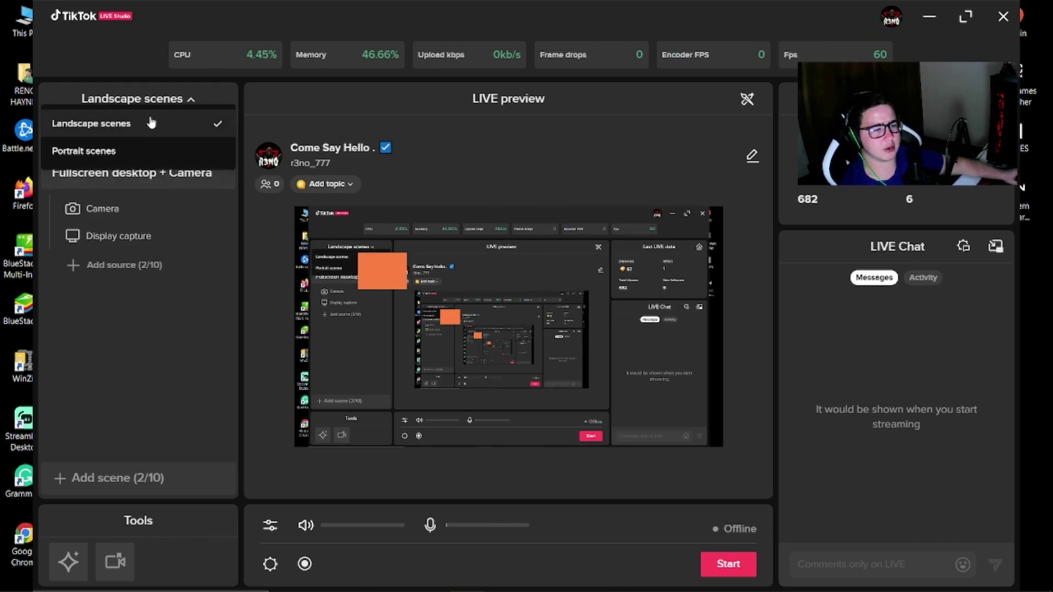
{"action": "left_click", "coordinate": [129, 156]}
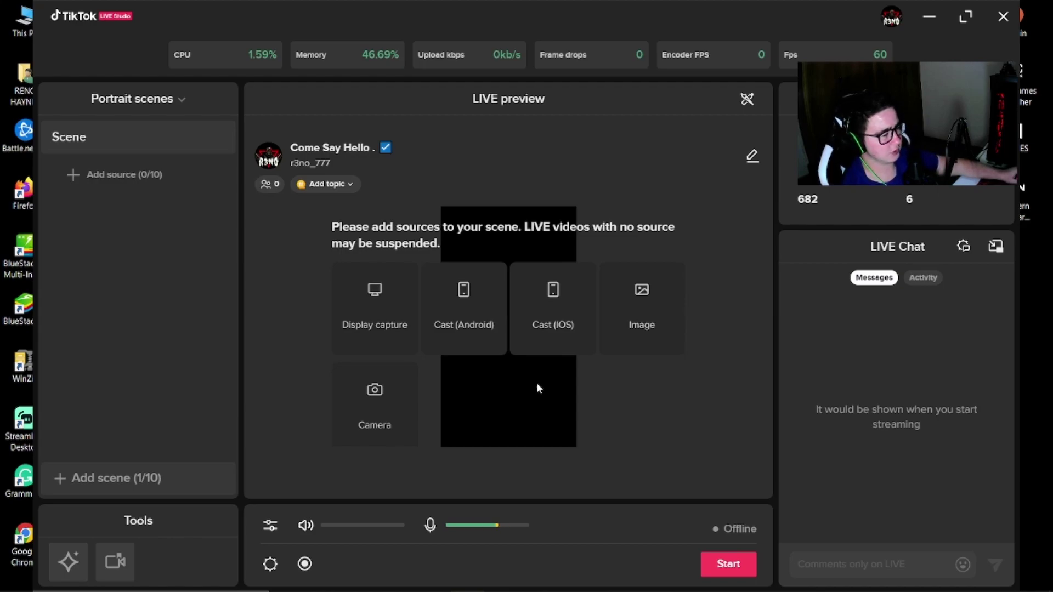
{"action": "left_click", "coordinate": [379, 313]}
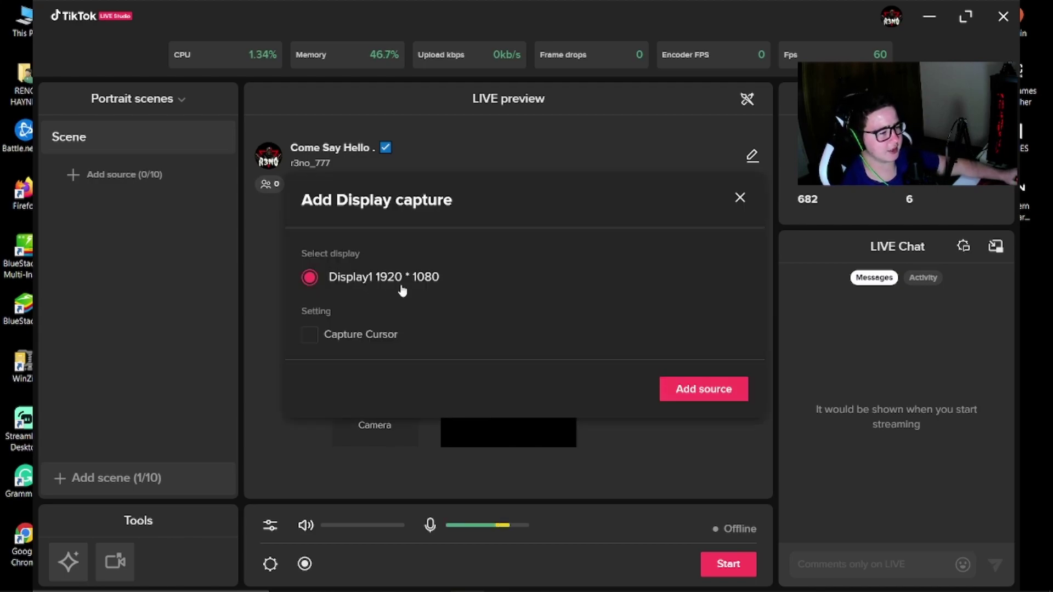
{"action": "left_click", "coordinate": [686, 399]}
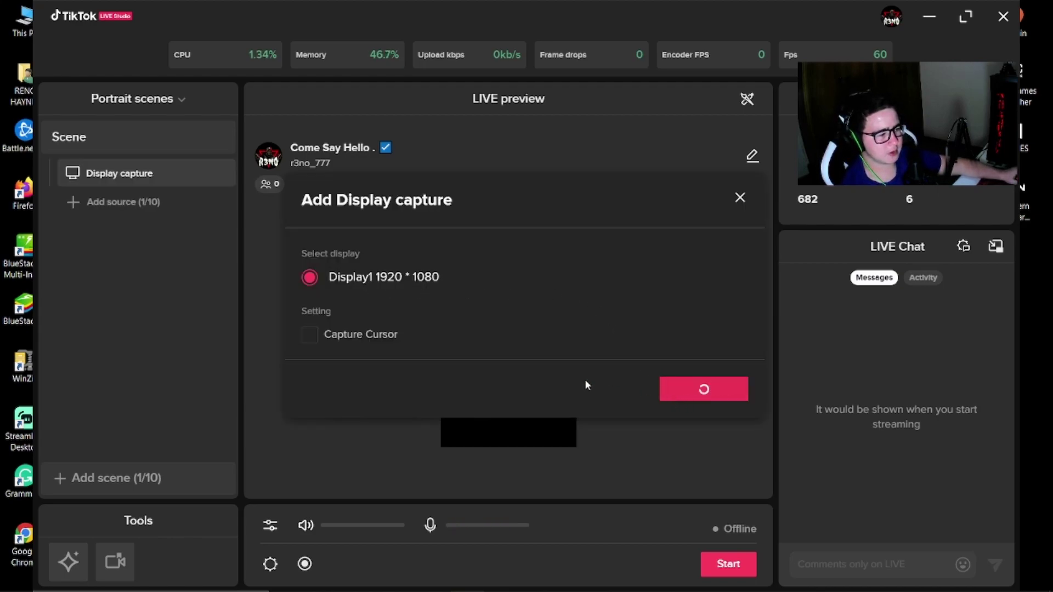
{"action": "left_click_drag", "start_coordinate": [548, 324], "coordinate": [577, 284]}
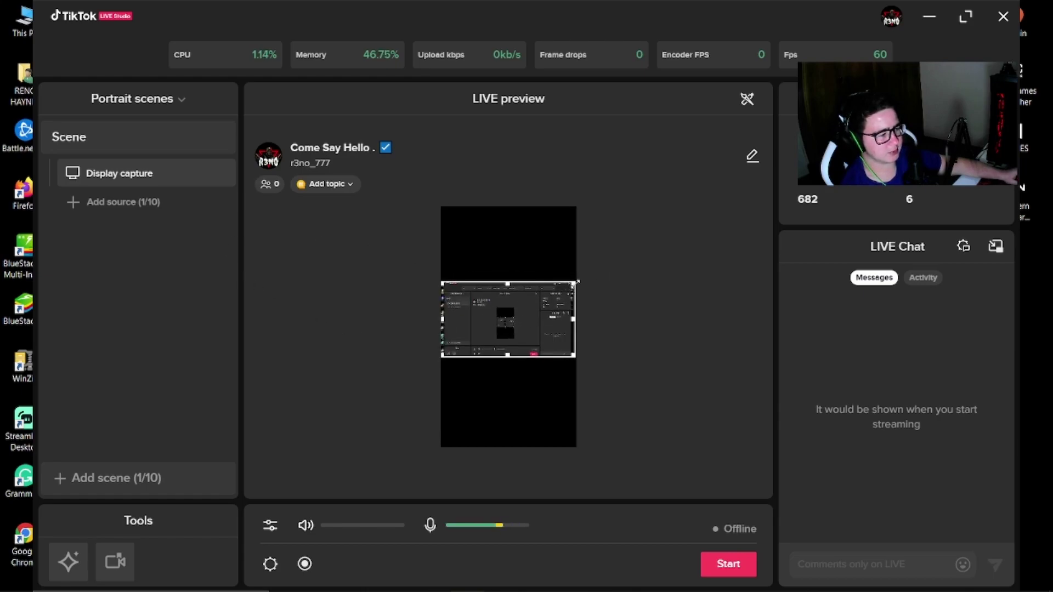
{"action": "scroll", "coordinate": [505, 328], "scroll_direction": "up", "scroll_amount": 3}
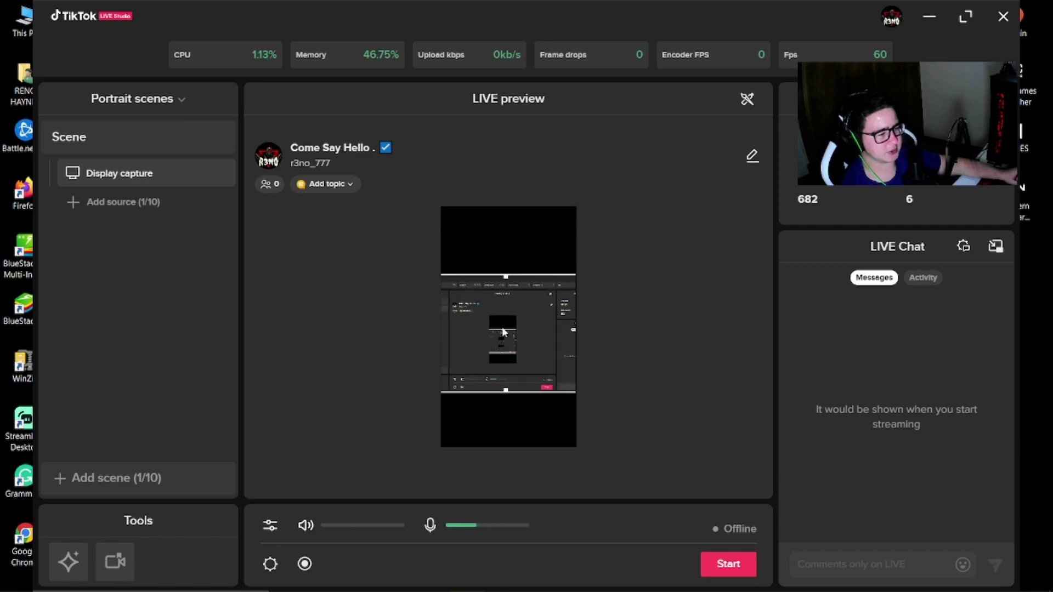
Add image file 6 to the scene as a picture frame overlay.
{"action": "left_click", "coordinate": [301, 277]}
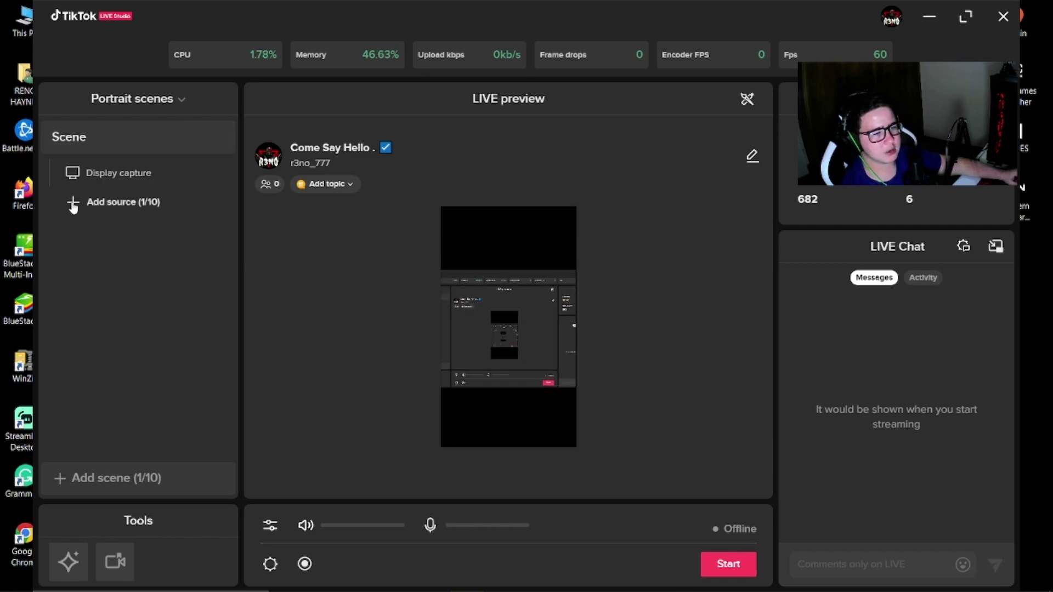
{"action": "left_click", "coordinate": [73, 203]}
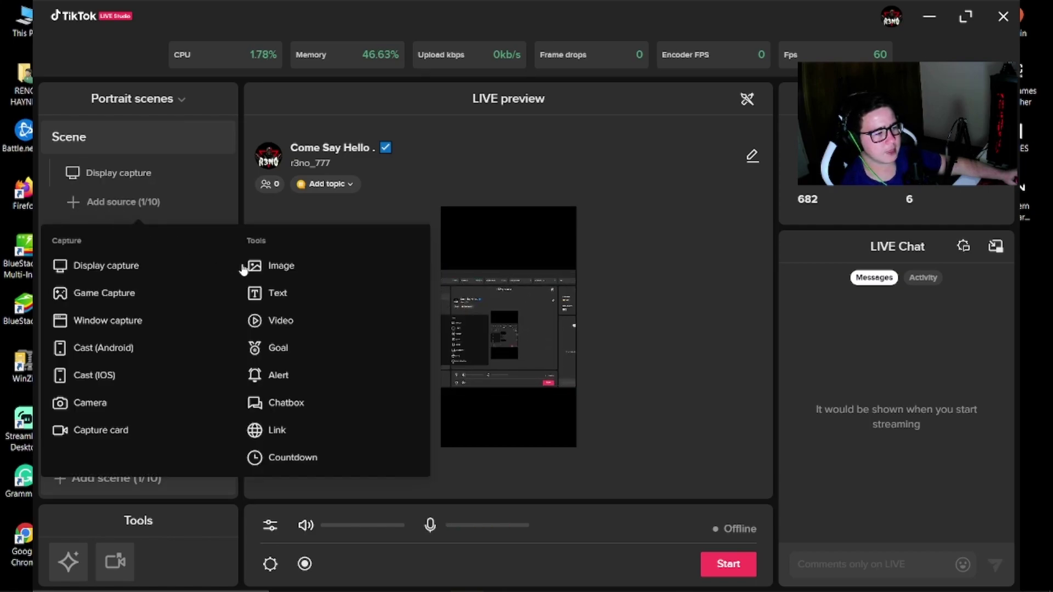
{"action": "left_click", "coordinate": [274, 272]}
{"action": "left_click", "coordinate": [193, 115]}
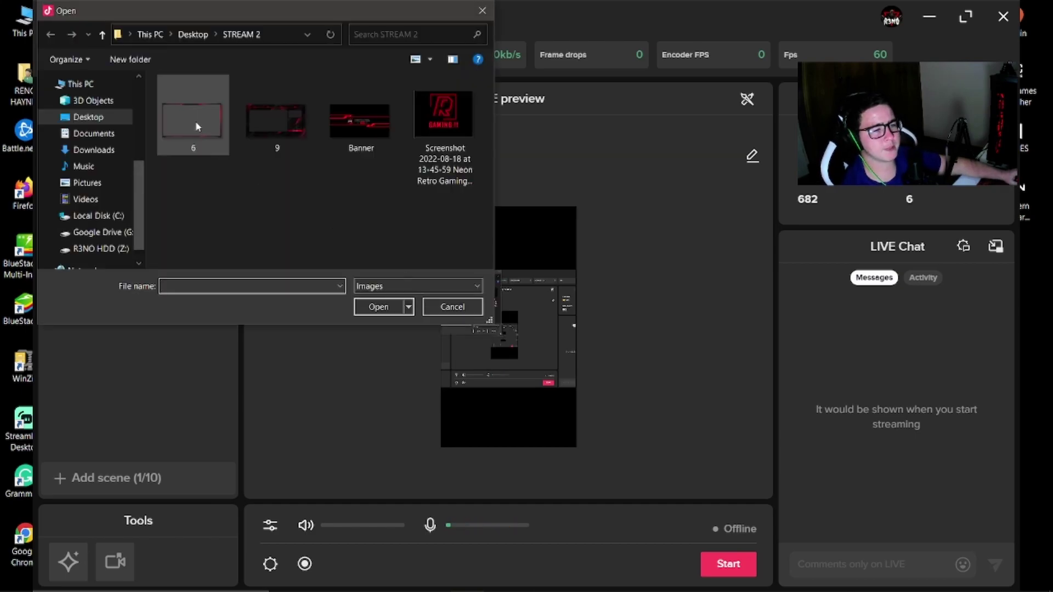
{"action": "left_click", "coordinate": [369, 306]}
{"action": "left_click", "coordinate": [519, 254]}
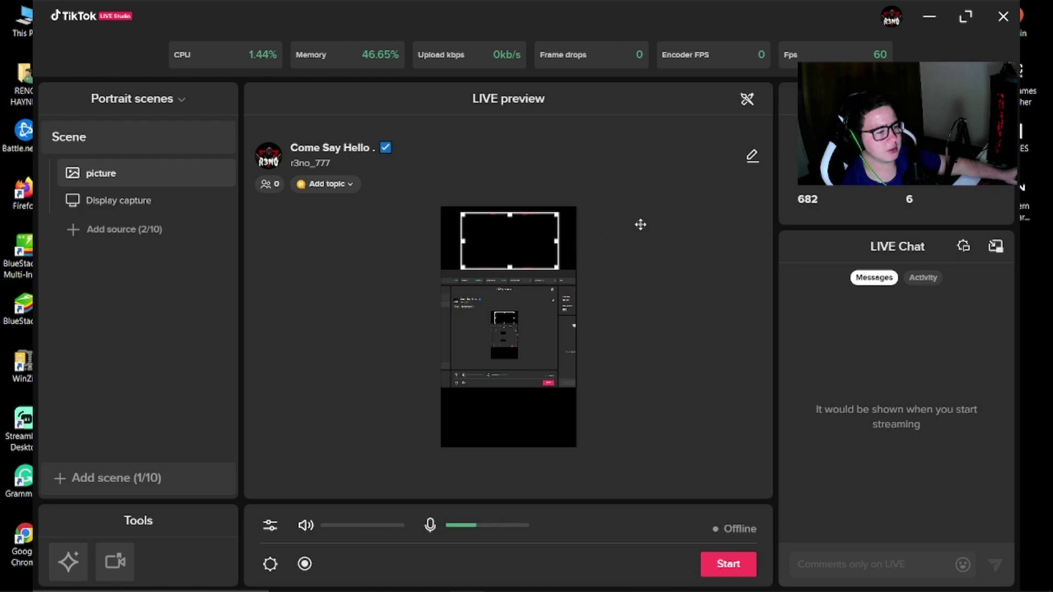
{"action": "left_click", "coordinate": [383, 269]}
Add the DroidCam Source 3 camera to the scene and apply its settings.
{"action": "left_click", "coordinate": [75, 231]}
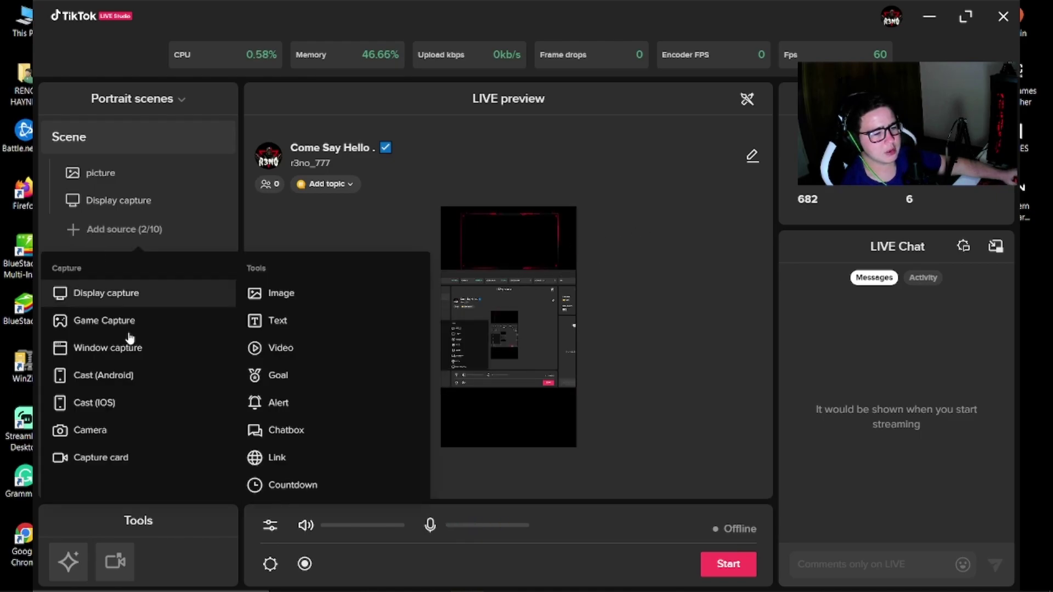
{"action": "left_click", "coordinate": [93, 431]}
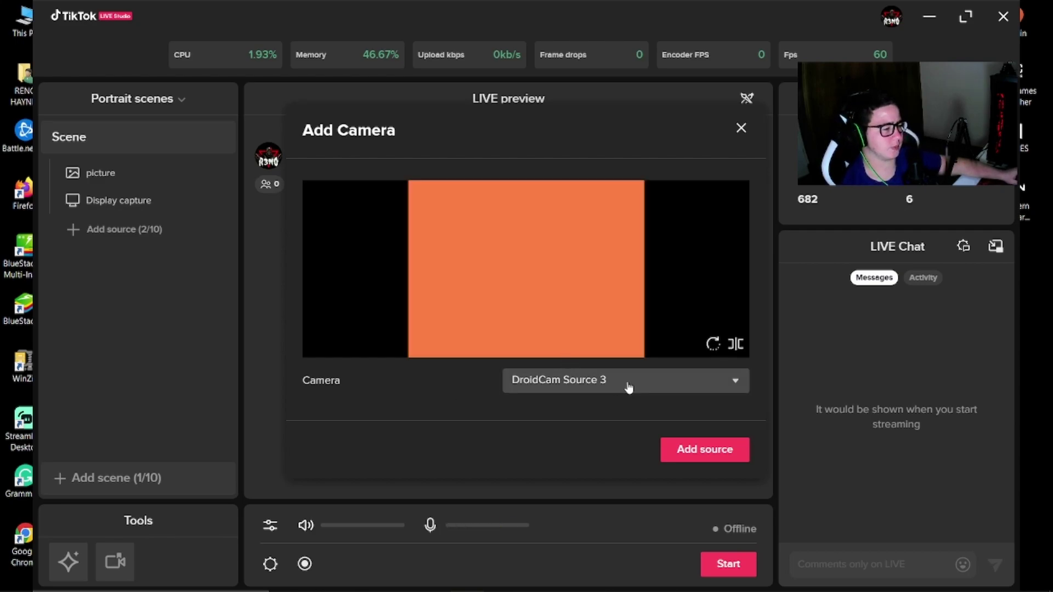
{"action": "left_click", "coordinate": [692, 461]}
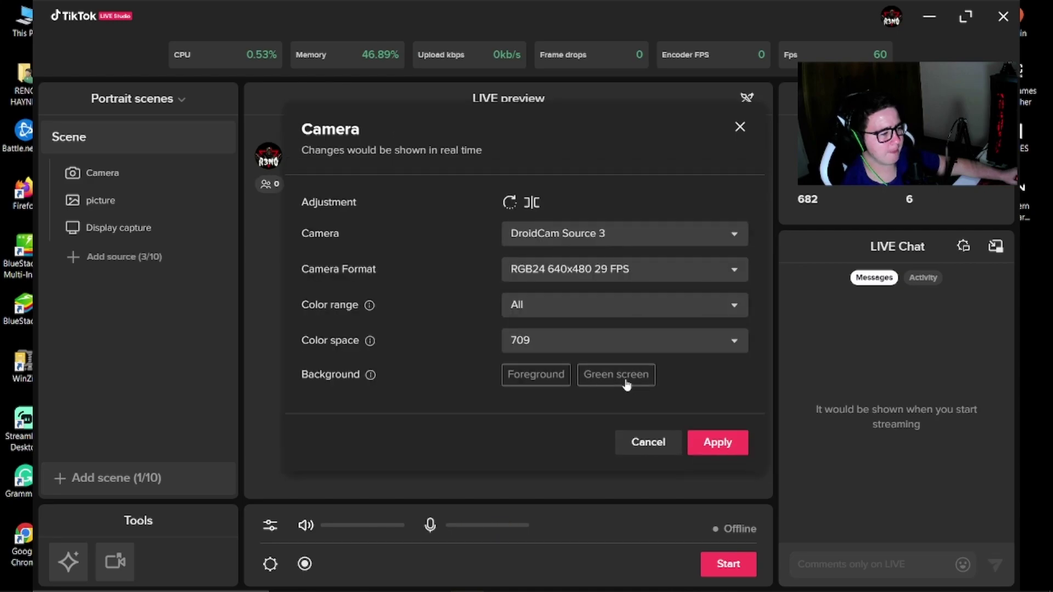
{"action": "left_click", "coordinate": [712, 443]}
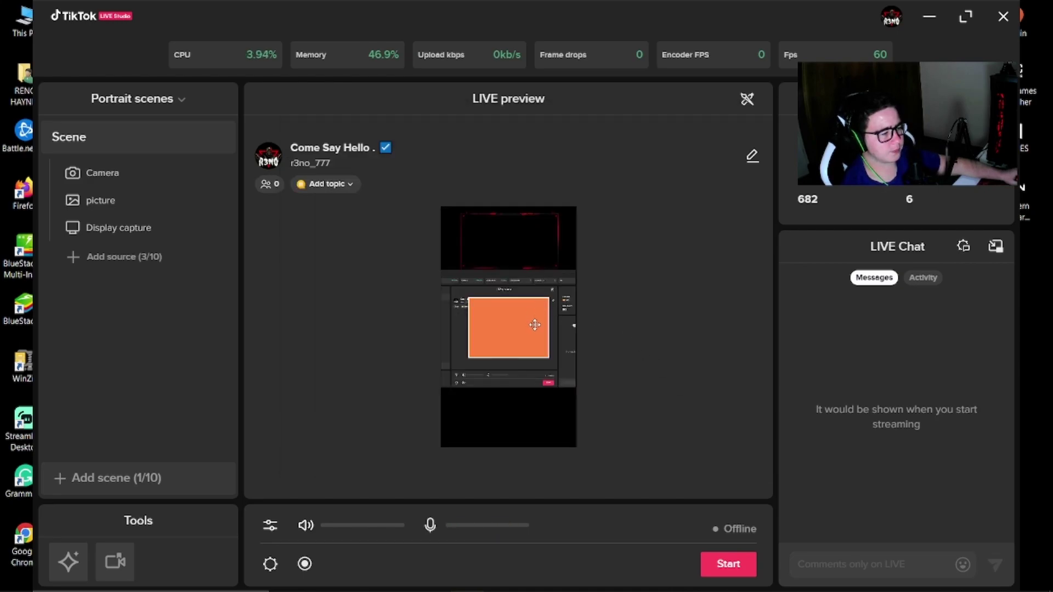
Enlarge the camera feed, crop its top edge, and move it up into the top frame.
{"action": "left_click", "coordinate": [546, 300]}
{"action": "left_click_drag", "start_coordinate": [534, 313], "coordinate": [611, 297]}
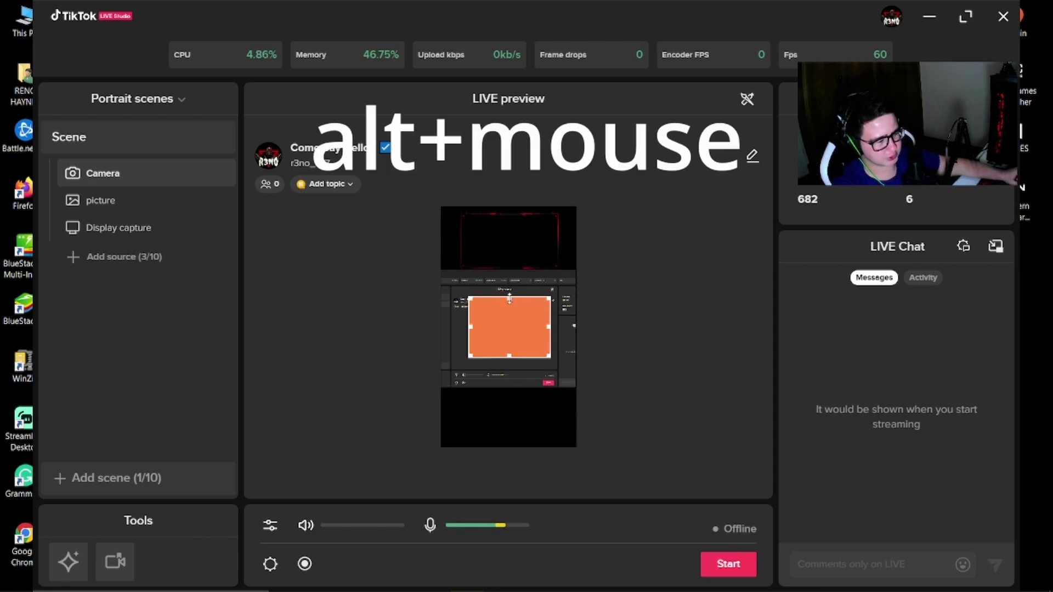
{"action": "mouse_move", "coordinate": [509, 300]}
{"action": "left_mouse_down"}
{"action": "mouse_move", "coordinate": [510, 327]}
{"action": "mouse_move", "coordinate": [510, 308]}
{"action": "left_mouse_up"}
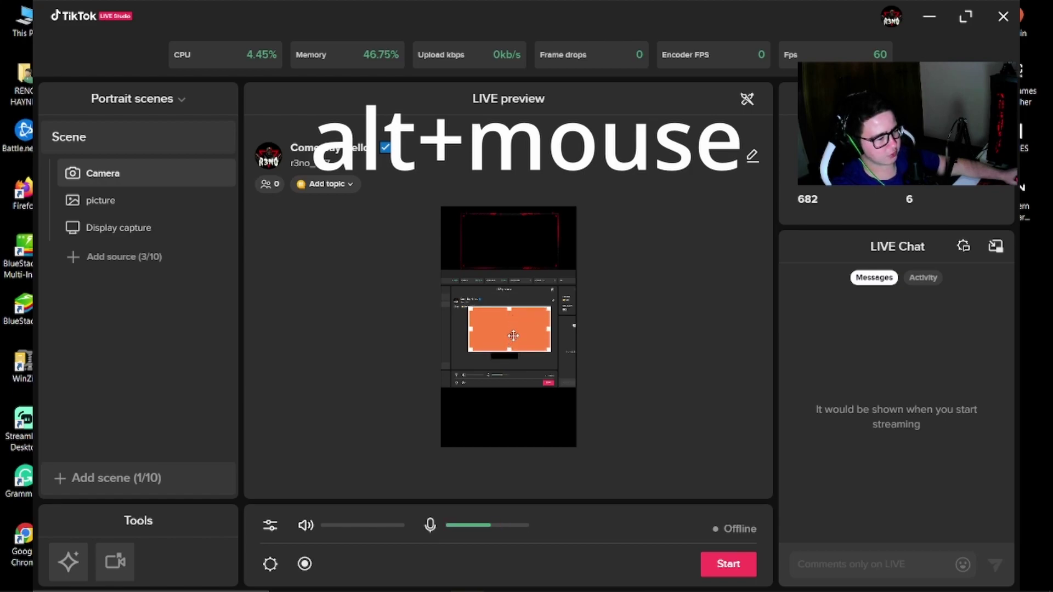
{"action": "left_click_drag", "start_coordinate": [513, 336], "coordinate": [512, 247]}
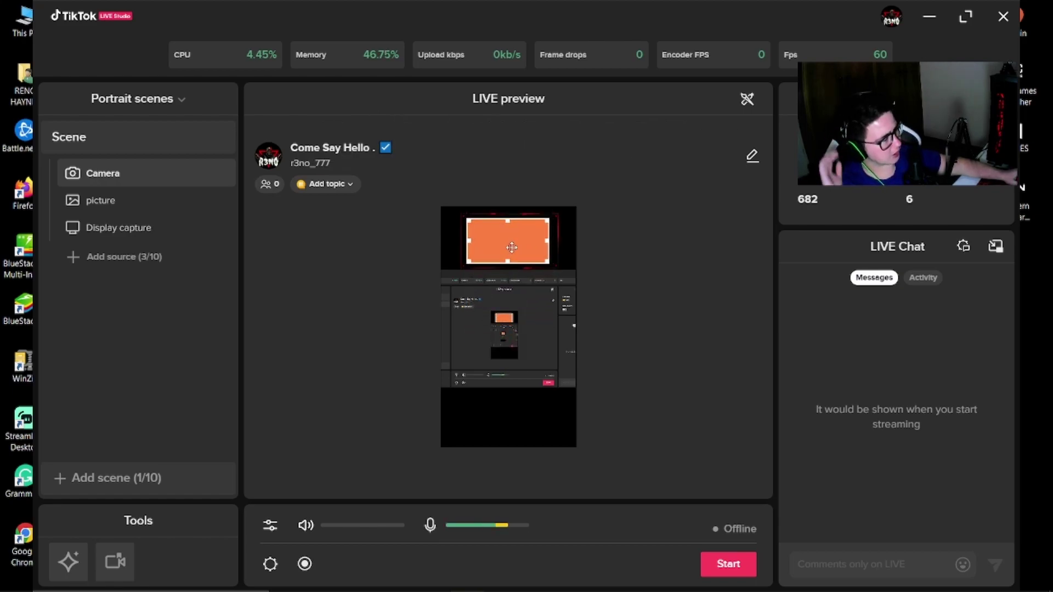
{"action": "left_click", "coordinate": [648, 215]}
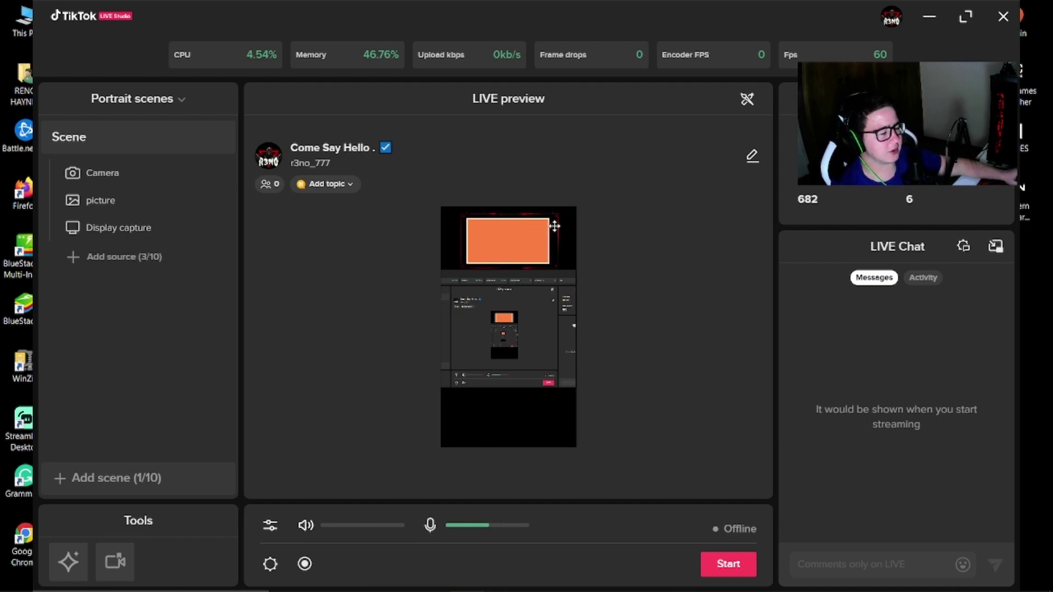
{"action": "left_click", "coordinate": [548, 221]}
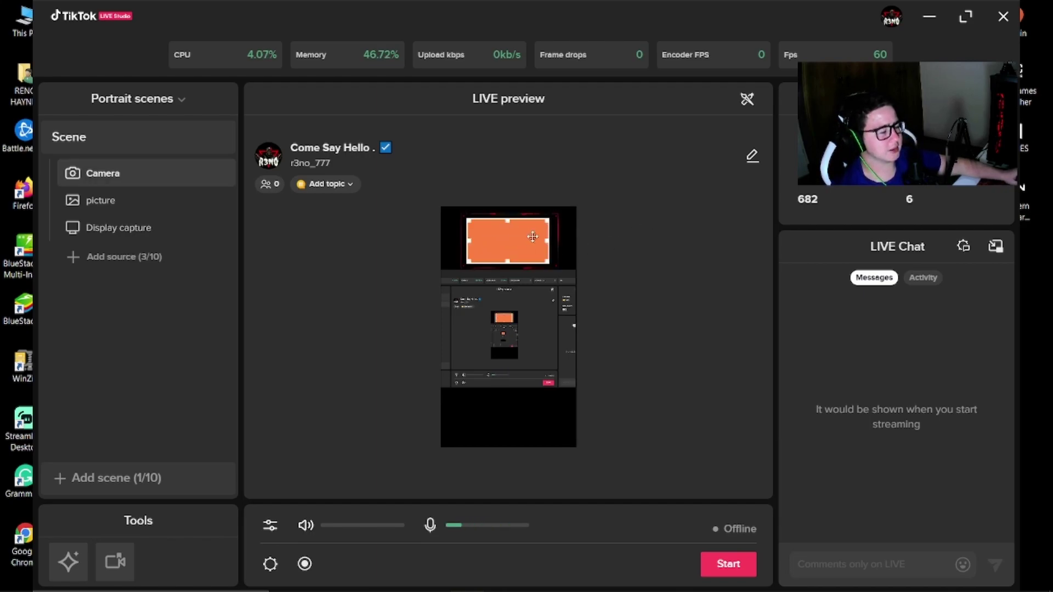
{"action": "left_click", "coordinate": [661, 208]}
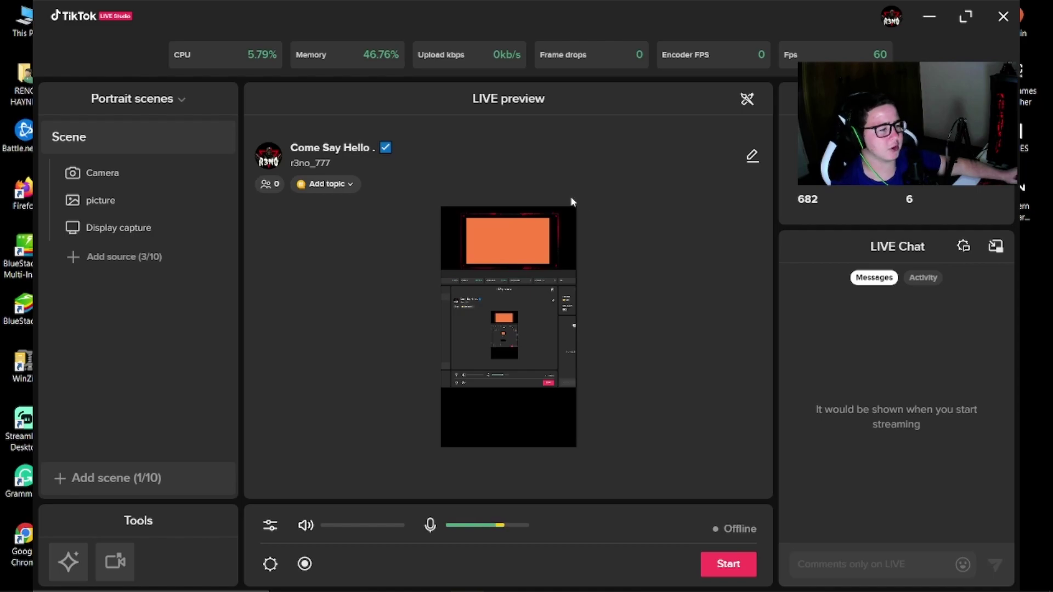
Add the Banner image, shorten its height, and place it along the bottom of the canvas.
{"action": "left_click", "coordinate": [77, 262]}
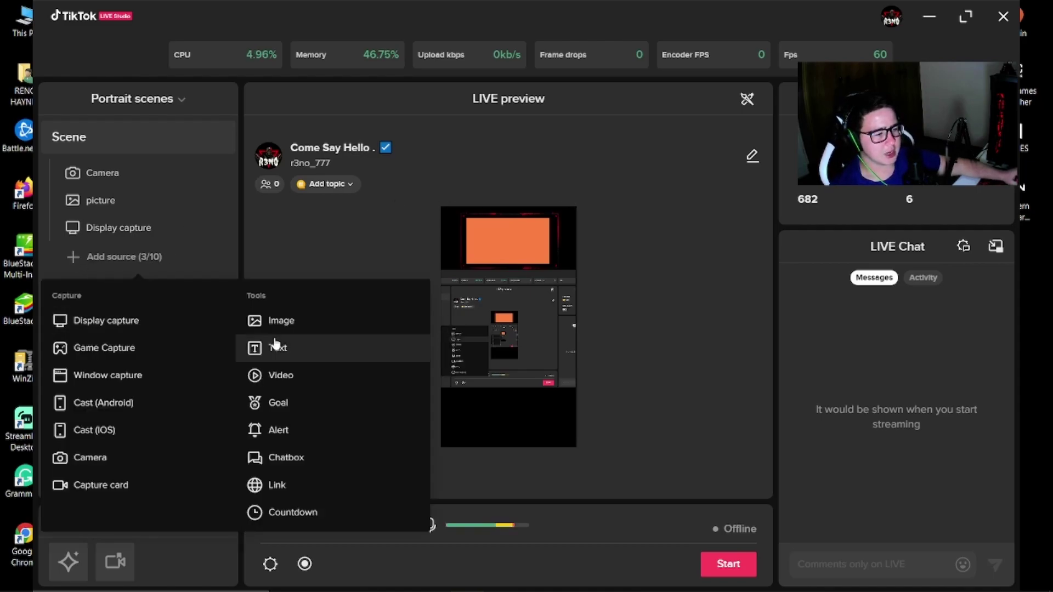
{"action": "left_click", "coordinate": [285, 324]}
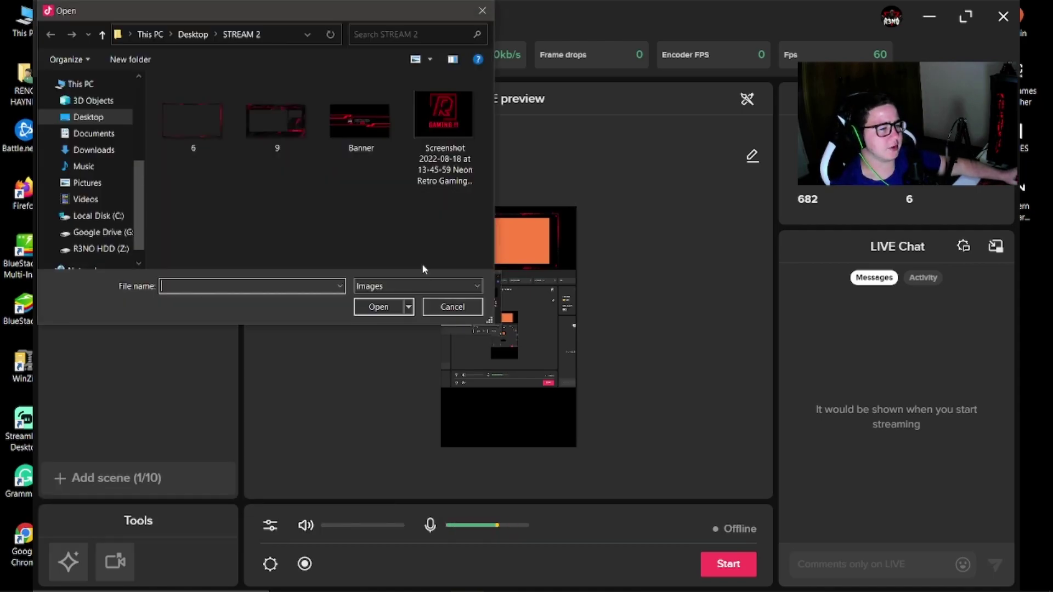
{"action": "left_click", "coordinate": [360, 118]}
{"action": "left_click", "coordinate": [379, 306]}
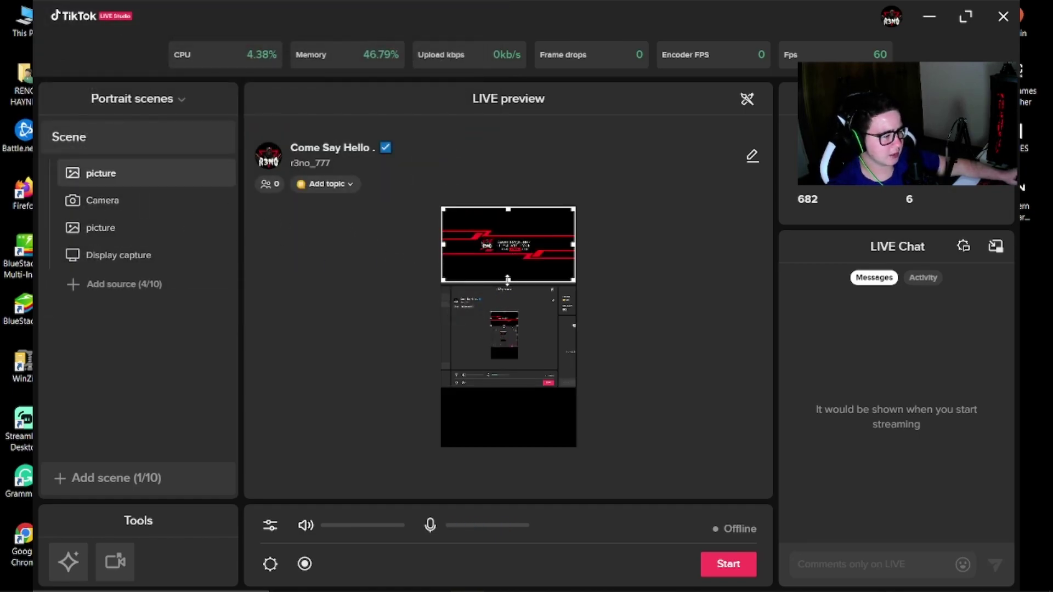
{"action": "left_click_drag", "start_coordinate": [508, 280], "coordinate": [512, 262]}
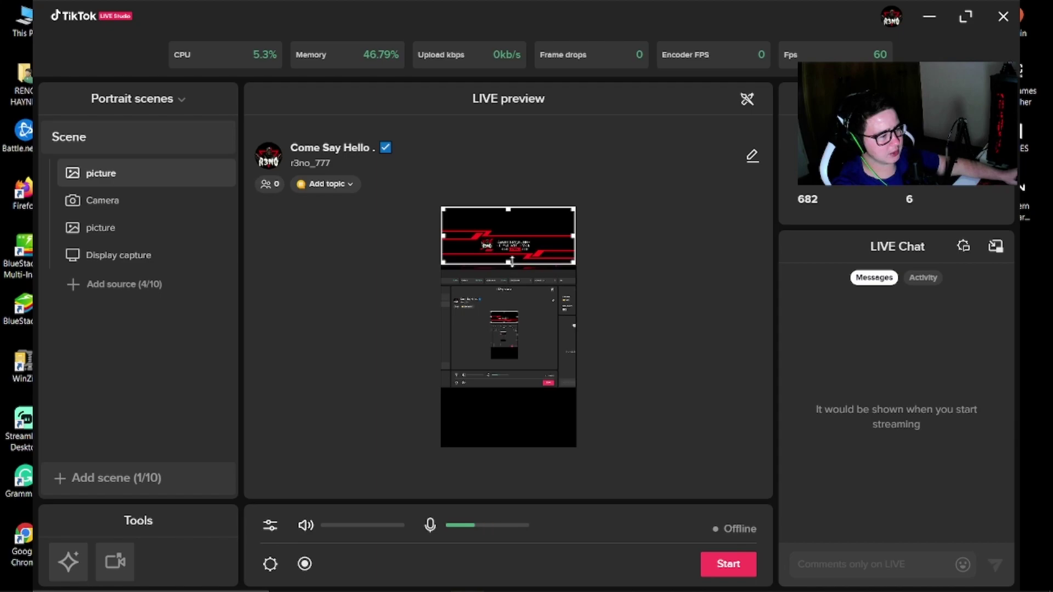
{"action": "left_click_drag", "start_coordinate": [508, 213], "coordinate": [502, 425]}
{"action": "left_click", "coordinate": [673, 335]}
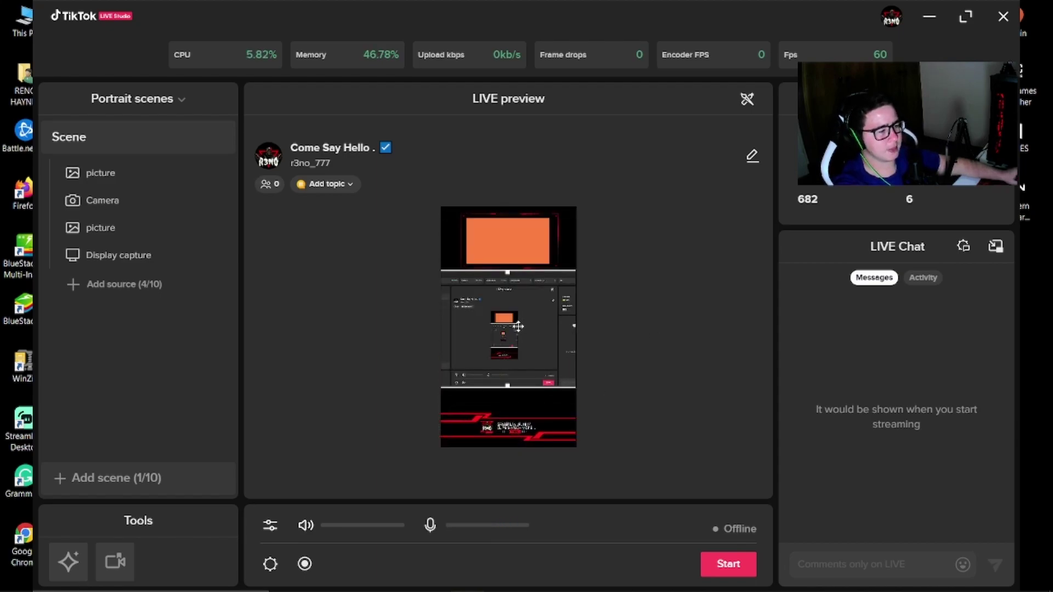
{"action": "left_click", "coordinate": [519, 336]}
{"action": "left_click", "coordinate": [688, 301]}
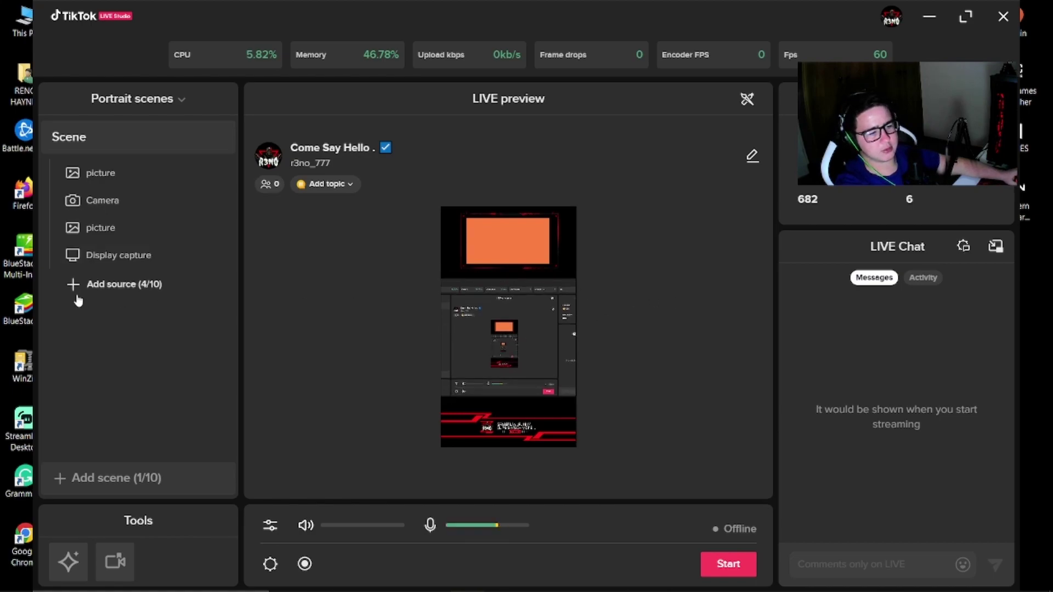
{"action": "left_click", "coordinate": [75, 291]}
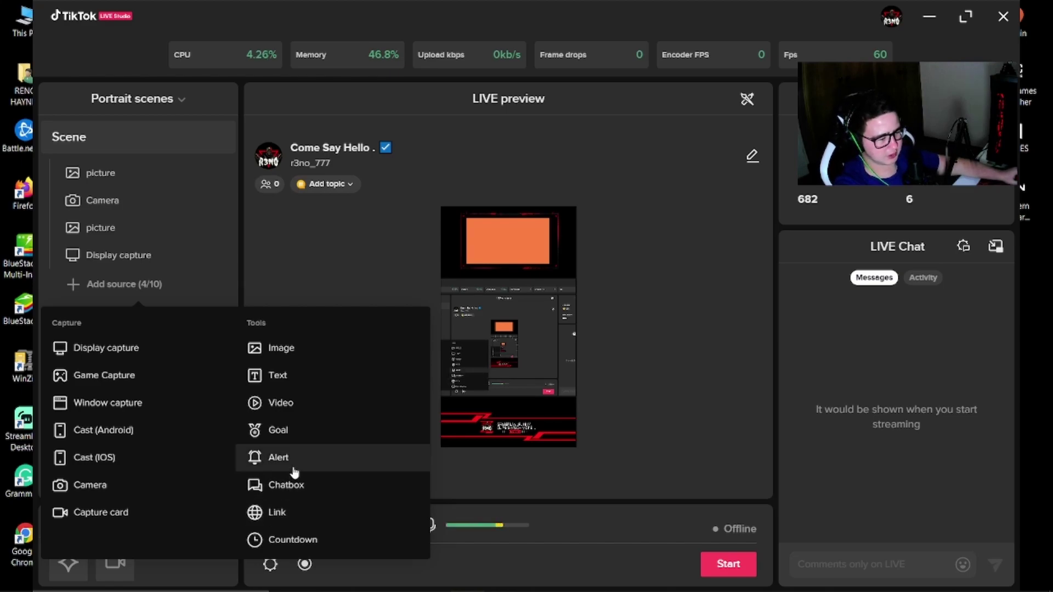
Add a Gifts goal with target 99999999 and drag it onto the bottom banner.
{"action": "left_click", "coordinate": [300, 439]}
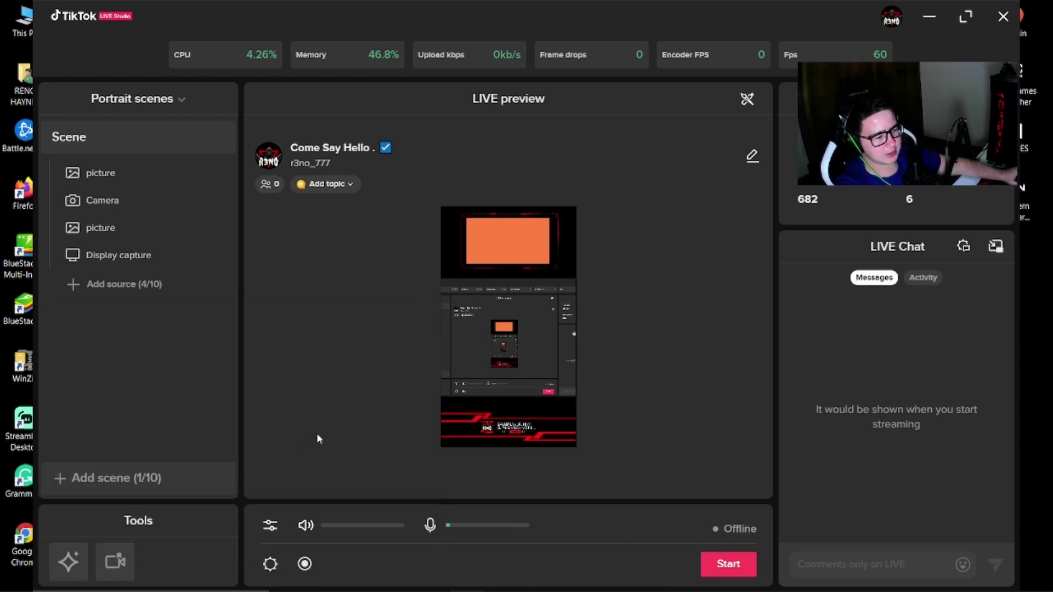
{"action": "left_click", "coordinate": [423, 237]}
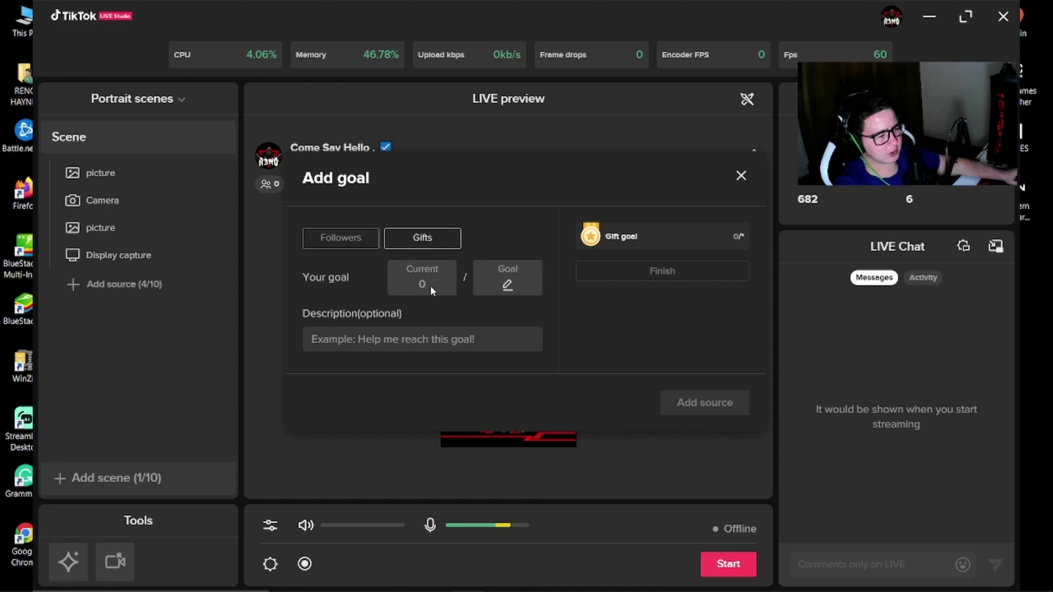
{"action": "left_click", "coordinate": [512, 282]}
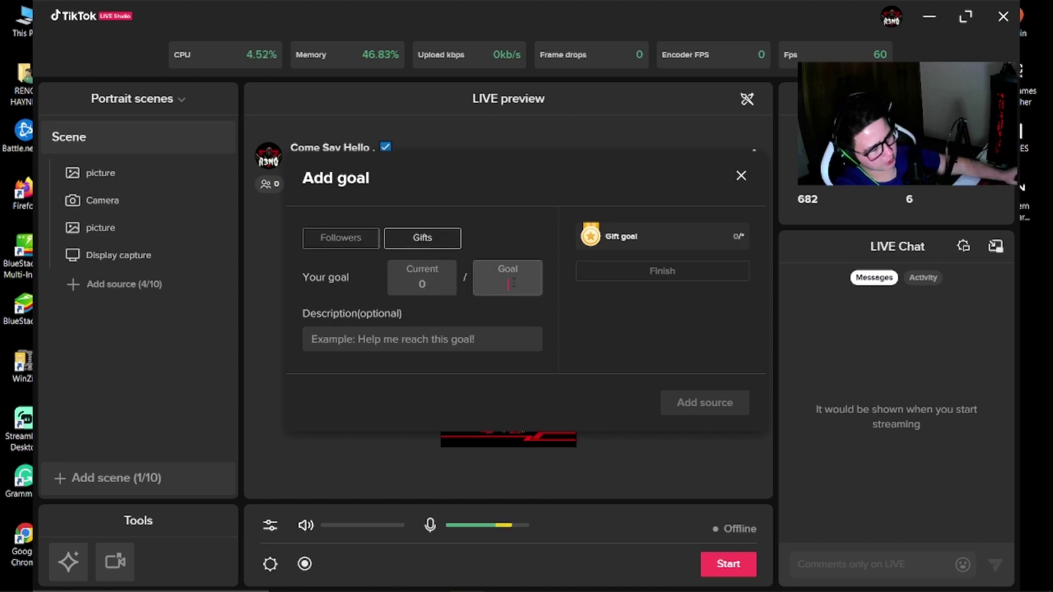
{"action": "type", "text": "99999999"}
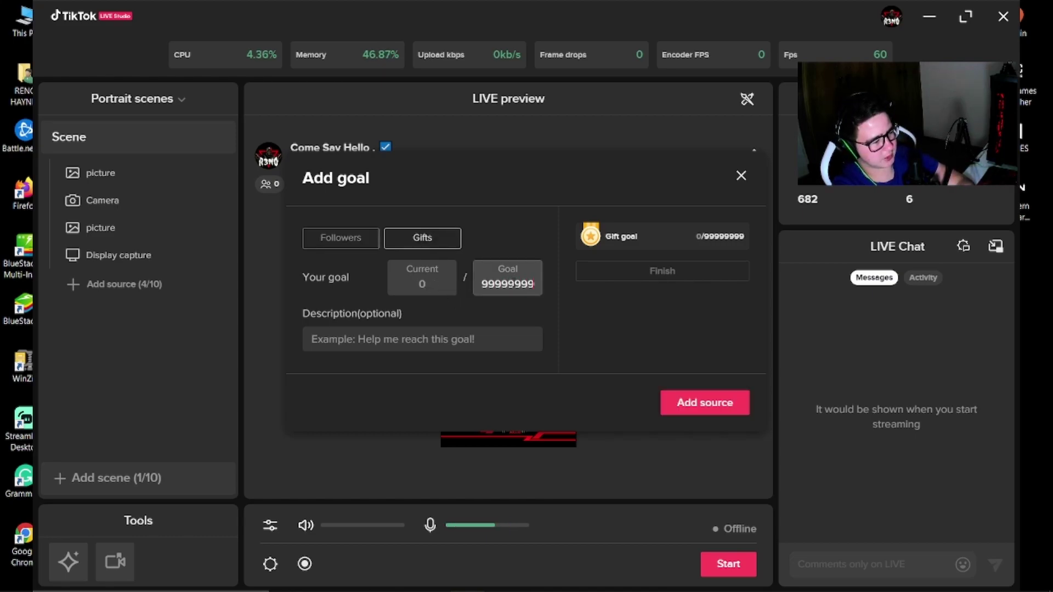
{"action": "left_click", "coordinate": [706, 410]}
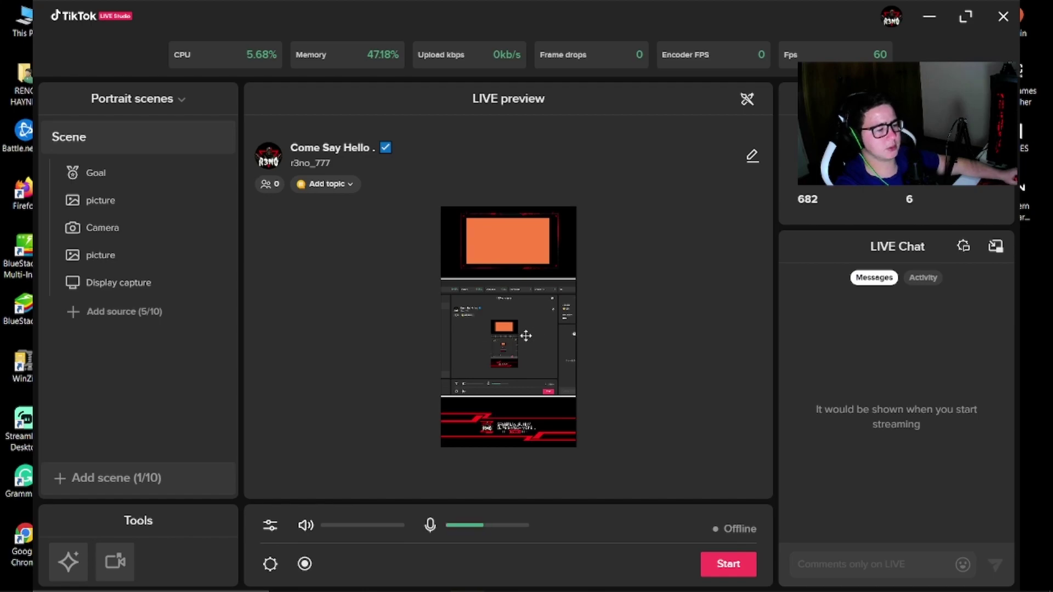
{"action": "left_click_drag", "start_coordinate": [526, 336], "coordinate": [546, 412]}
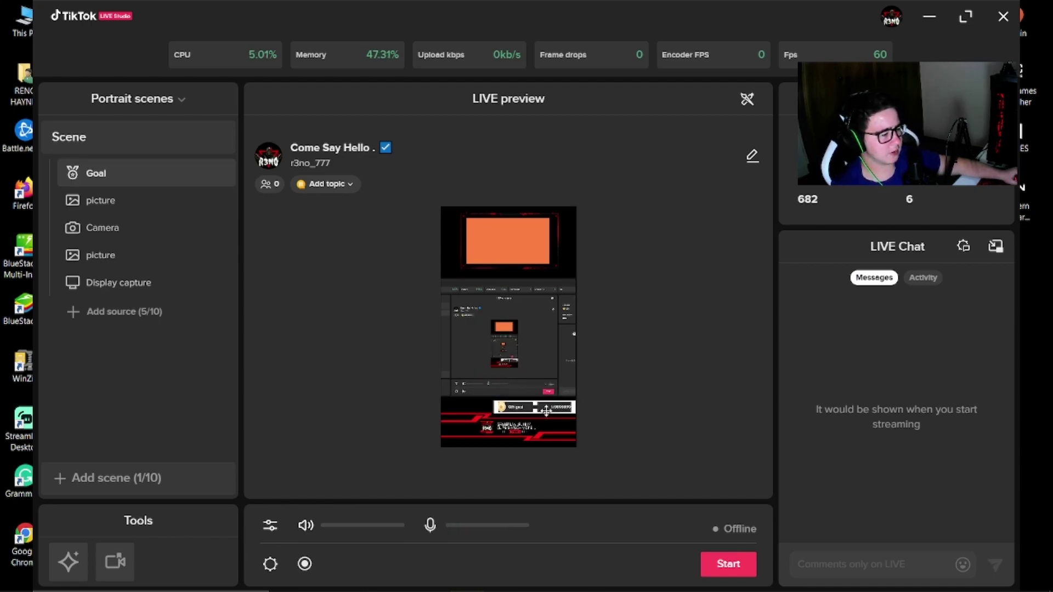
{"action": "left_click", "coordinate": [687, 347]}
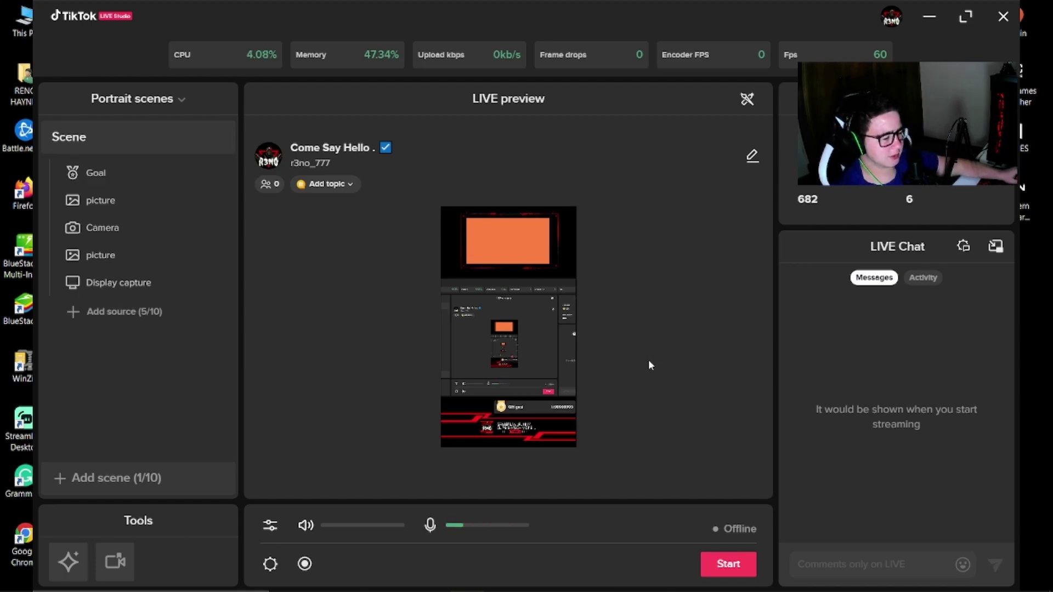
{"action": "left_click", "coordinate": [560, 421]}
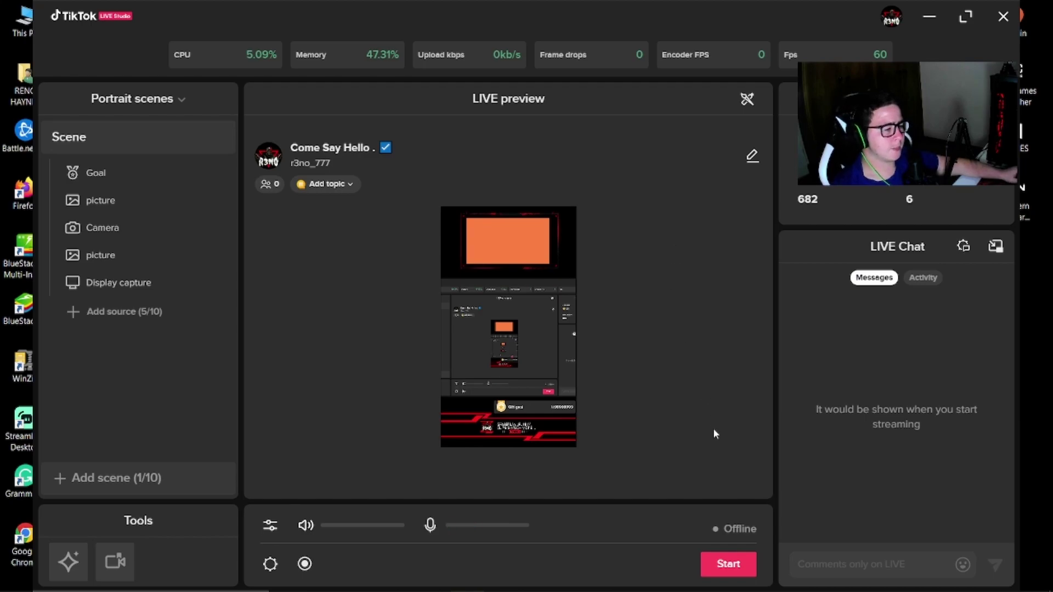
{"action": "left_click", "coordinate": [71, 312]}
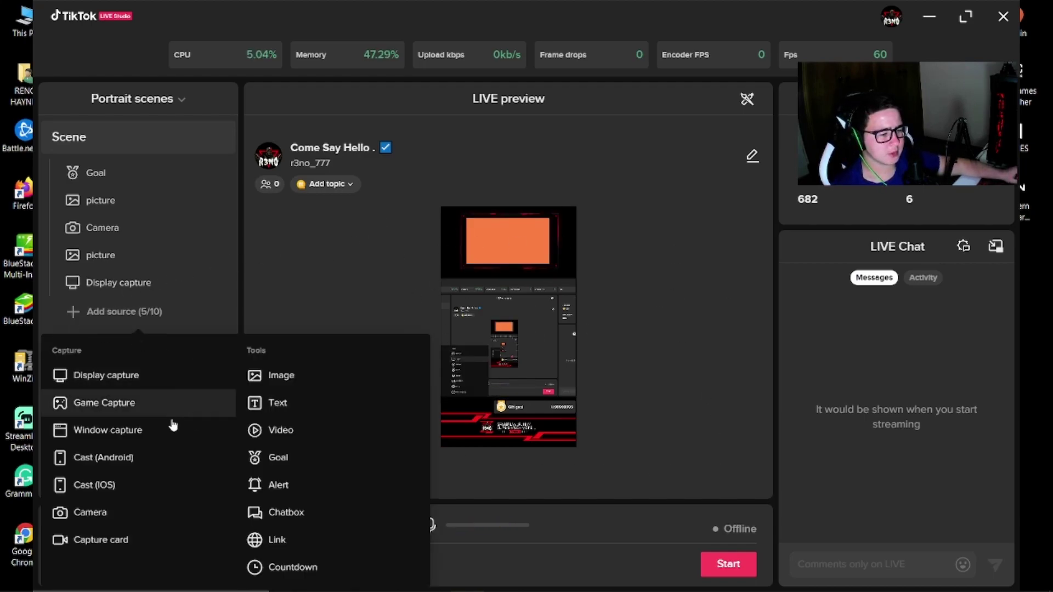
{"action": "left_click", "coordinate": [318, 283]}
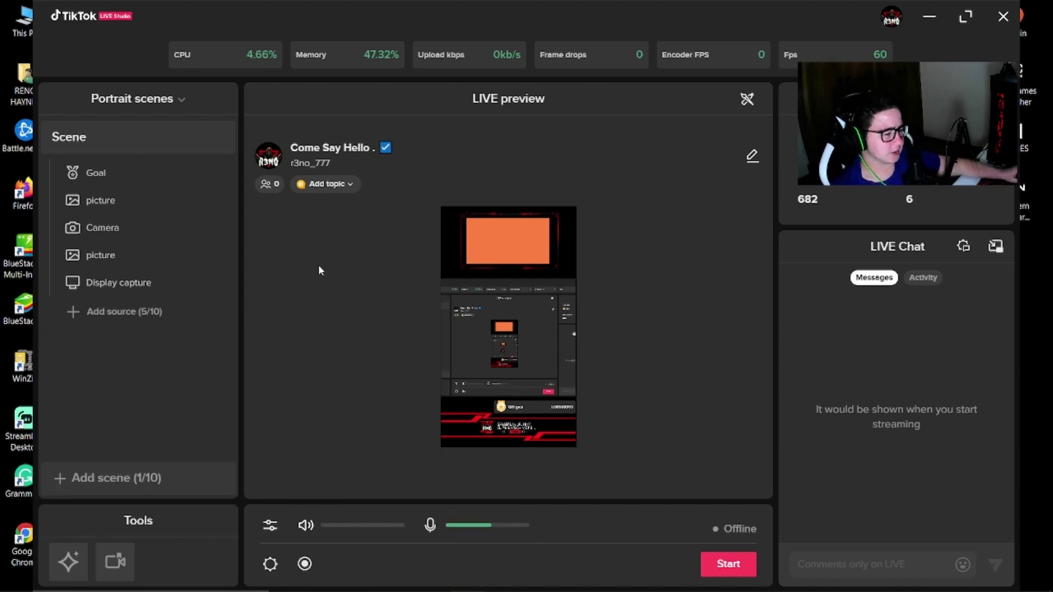
{"action": "left_click", "coordinate": [270, 525]}
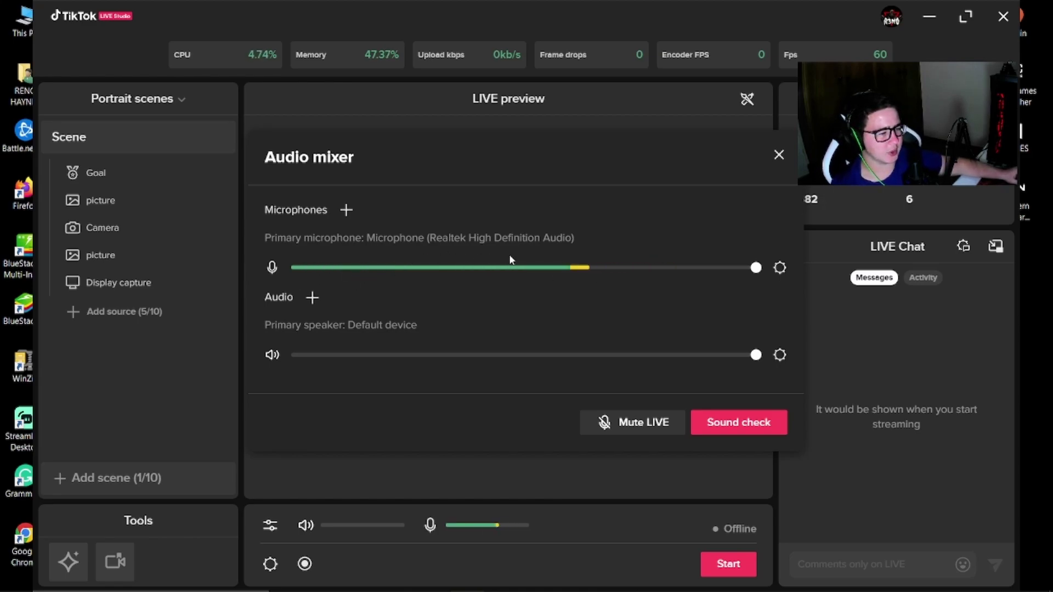
{"action": "left_click", "coordinate": [774, 156]}
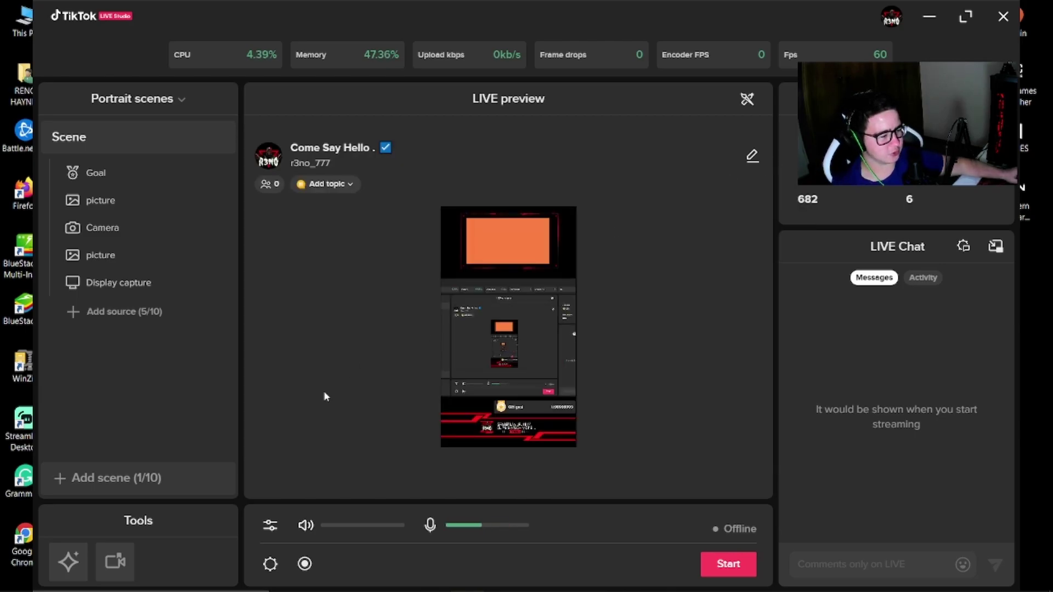
Set stream video quality to customize at 1280*720 resolution and 30 FPS.
{"action": "left_click", "coordinate": [270, 564]}
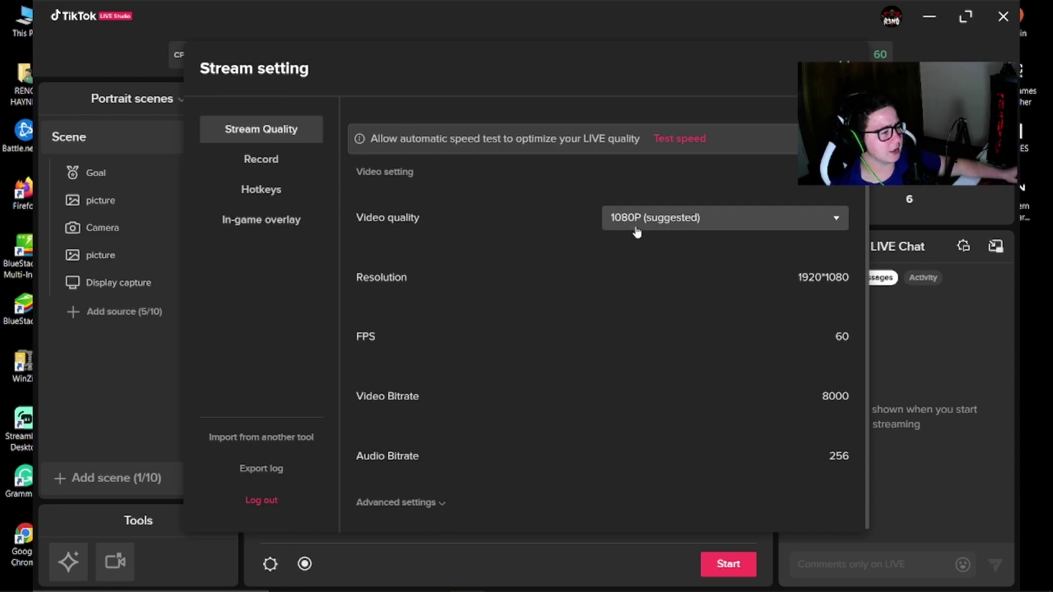
{"action": "left_click", "coordinate": [710, 225]}
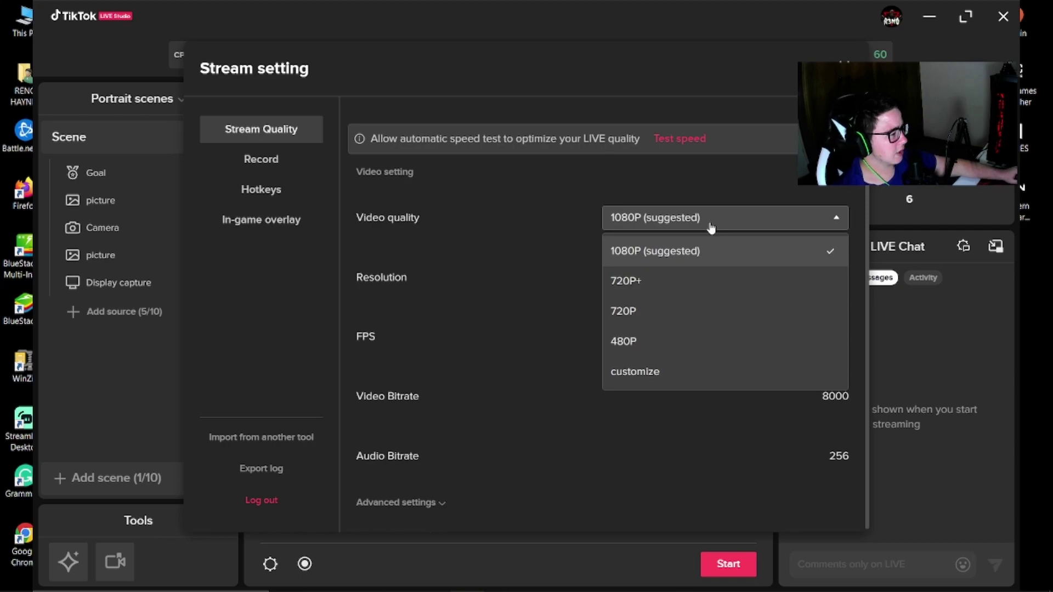
{"action": "left_click", "coordinate": [644, 323]}
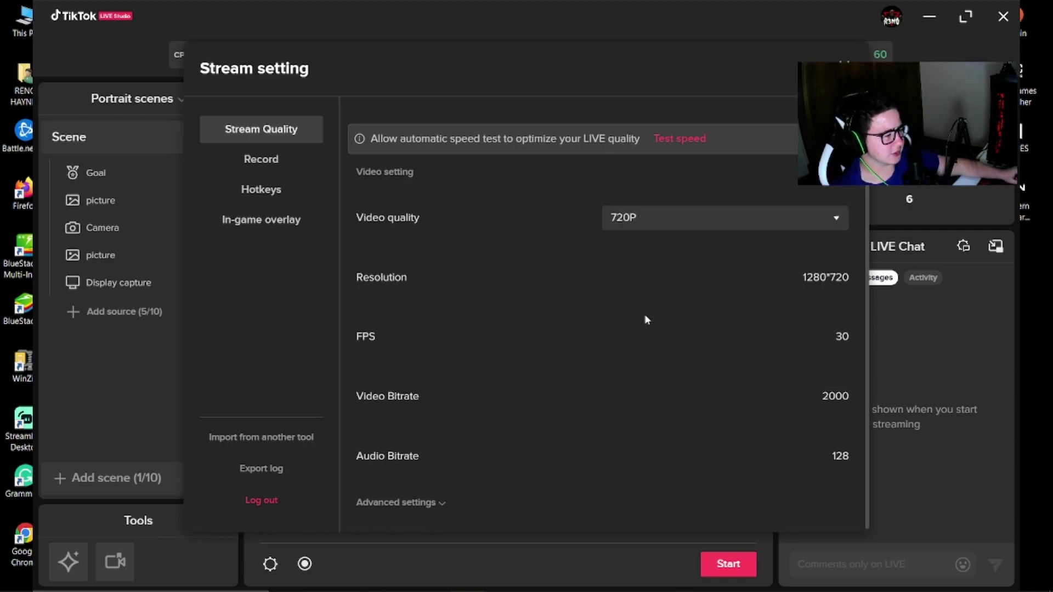
{"action": "left_click", "coordinate": [721, 227]}
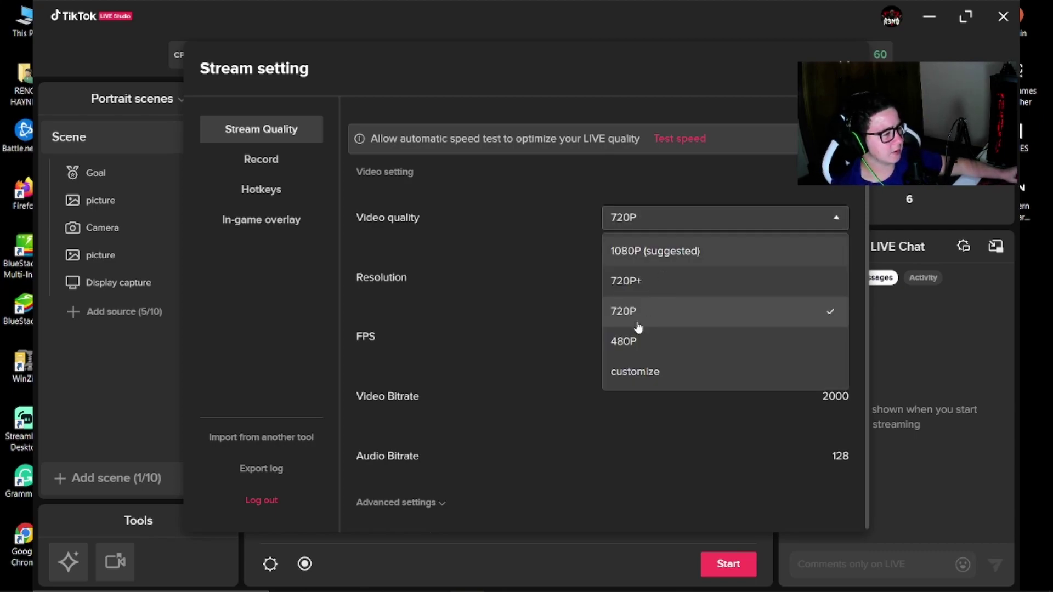
{"action": "left_click", "coordinate": [625, 376]}
{"action": "left_click", "coordinate": [721, 228]}
{"action": "left_click", "coordinate": [719, 228]}
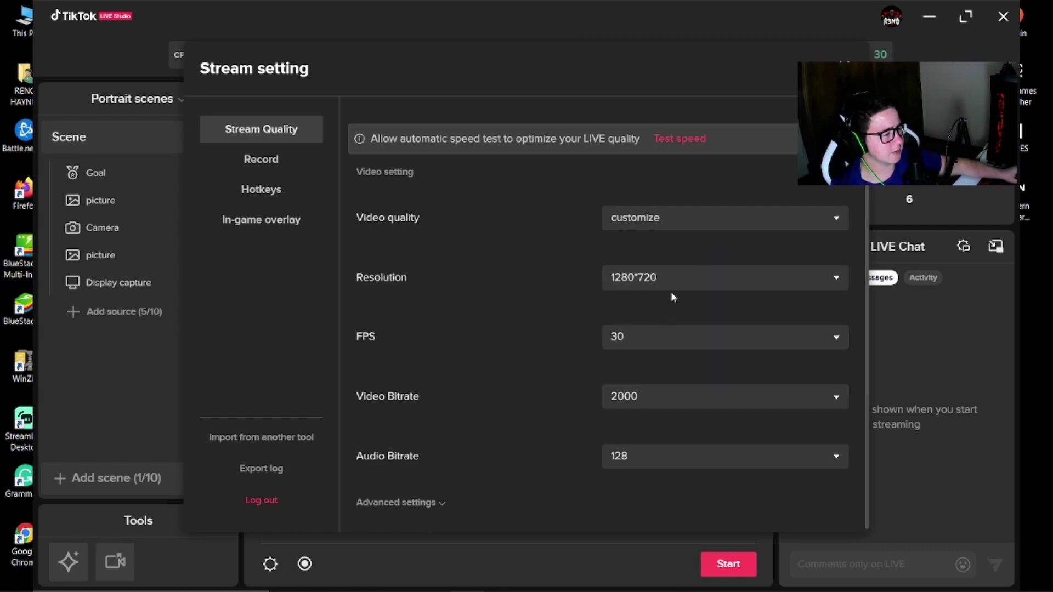
{"action": "left_click", "coordinate": [676, 284]}
{"action": "left_click", "coordinate": [651, 342]}
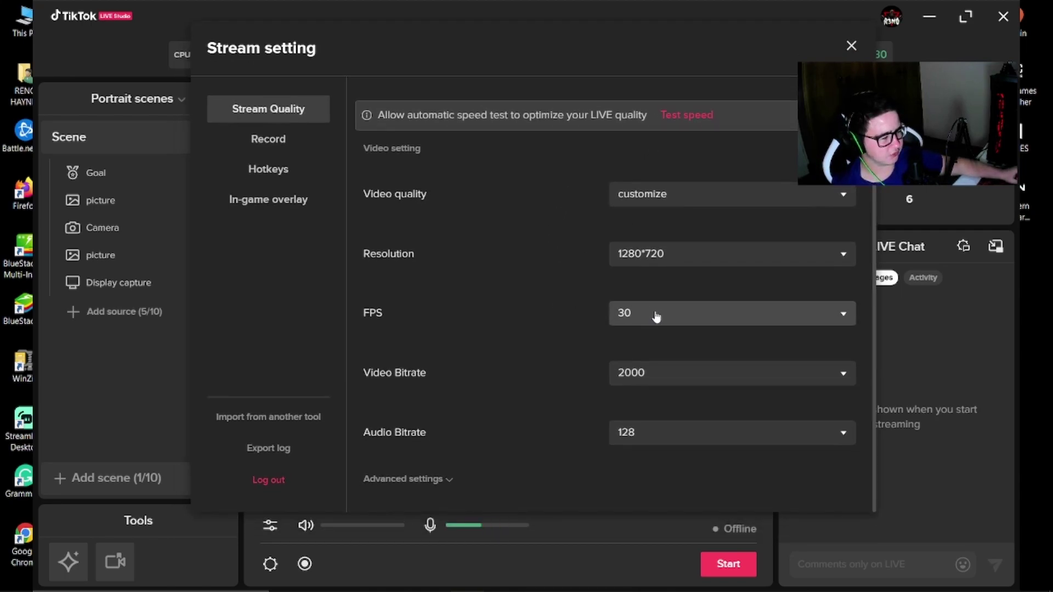
Set video bitrate 8000, encoder AMD H264 (Hard codec) and colour range All.
{"action": "left_click", "coordinate": [692, 378]}
{"action": "scroll", "coordinate": [689, 330], "scroll_direction": "down", "scroll_amount": 3}
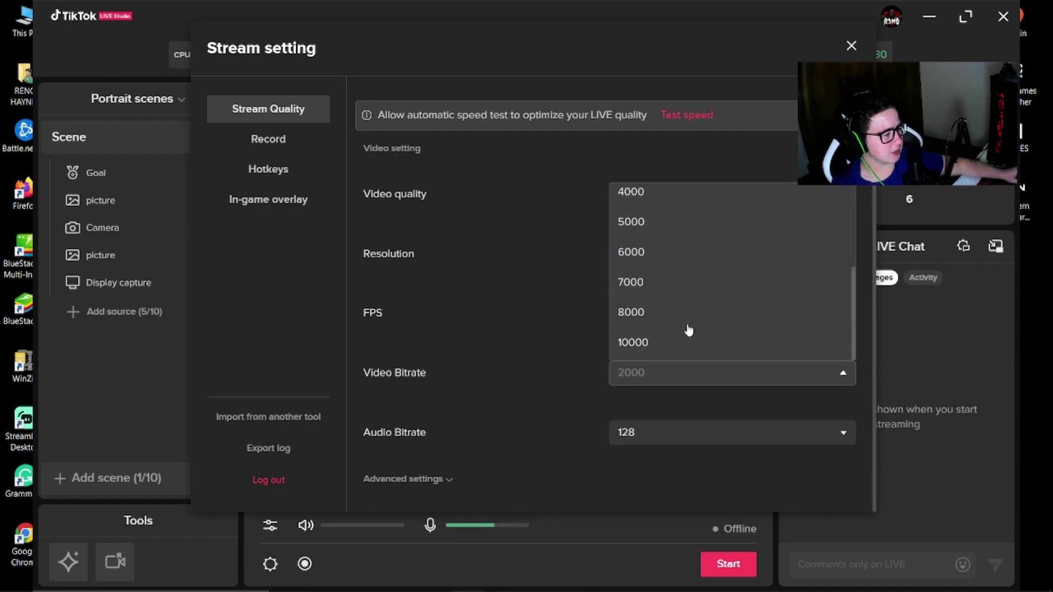
{"action": "left_click", "coordinate": [660, 321]}
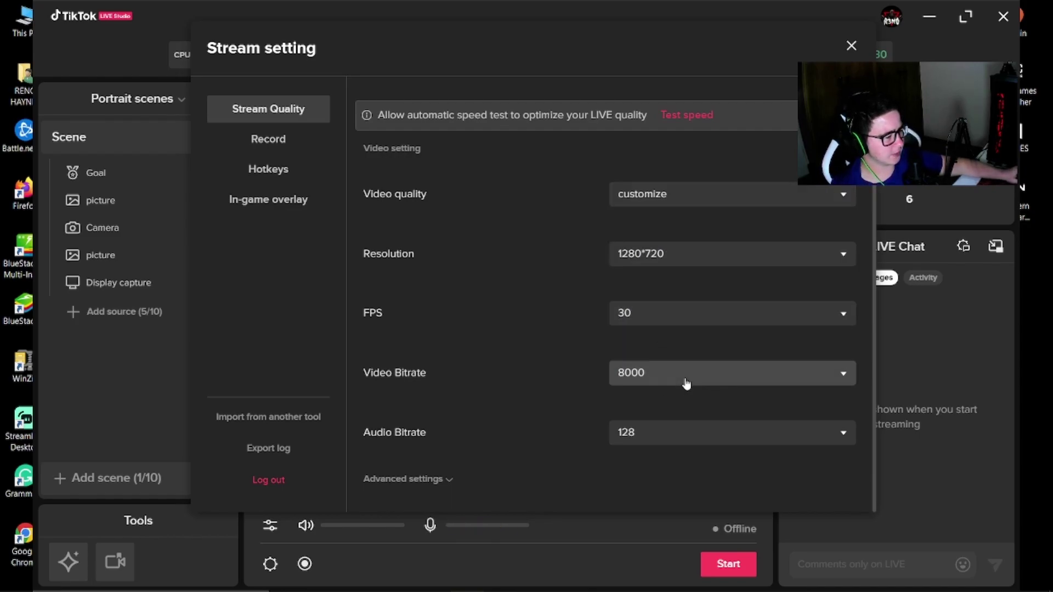
{"action": "left_click", "coordinate": [448, 479]}
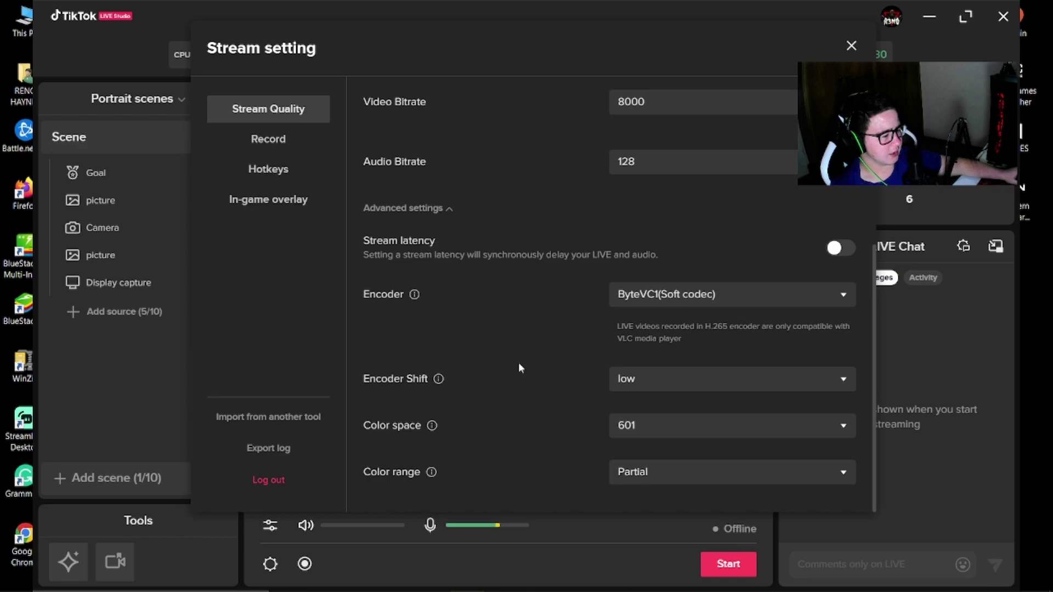
{"action": "left_click", "coordinate": [692, 302]}
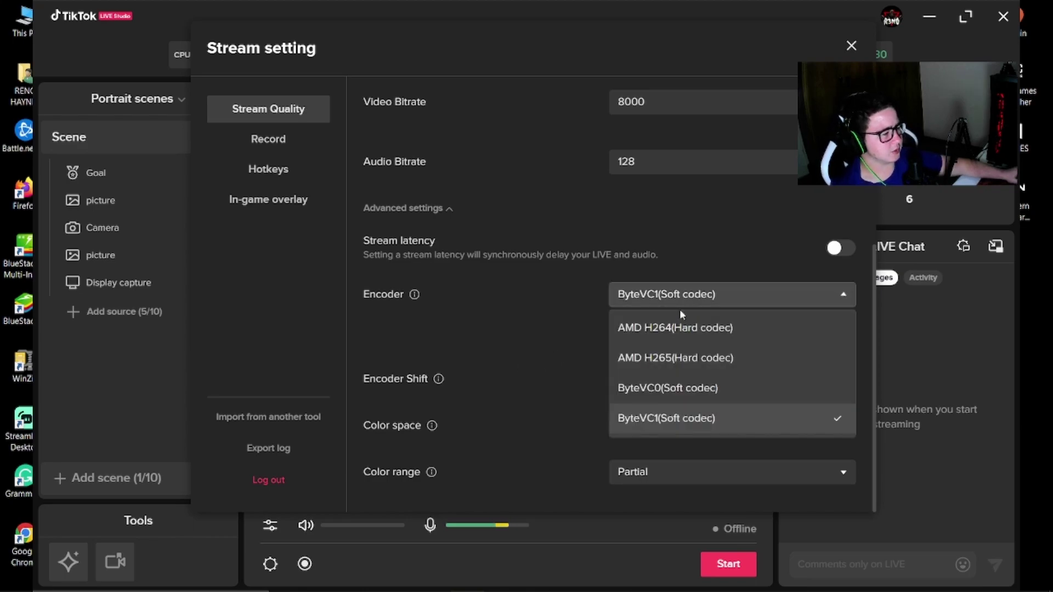
{"action": "left_click", "coordinate": [644, 337]}
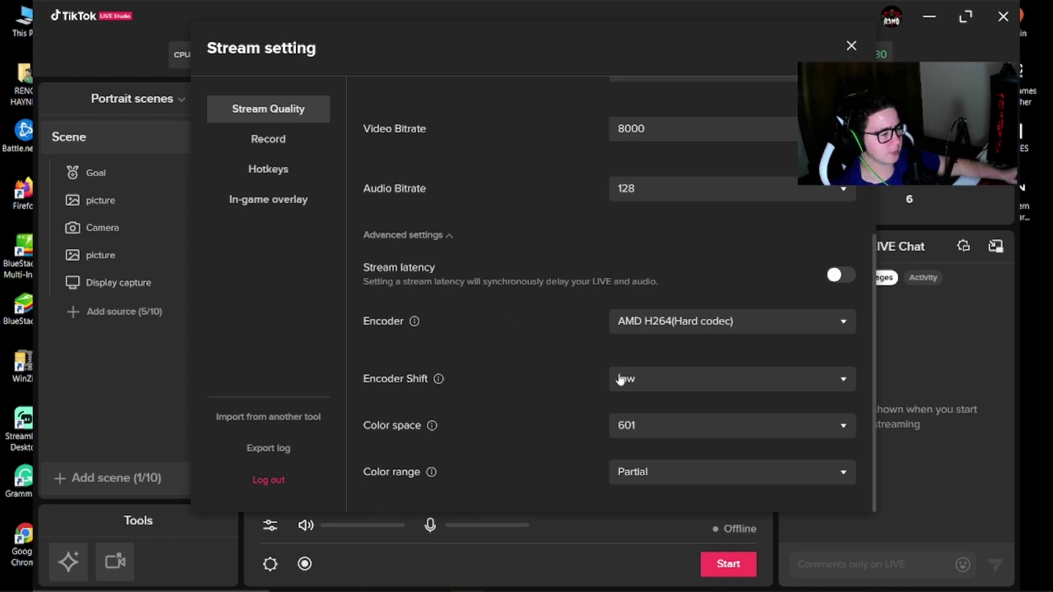
{"action": "left_click", "coordinate": [650, 485]}
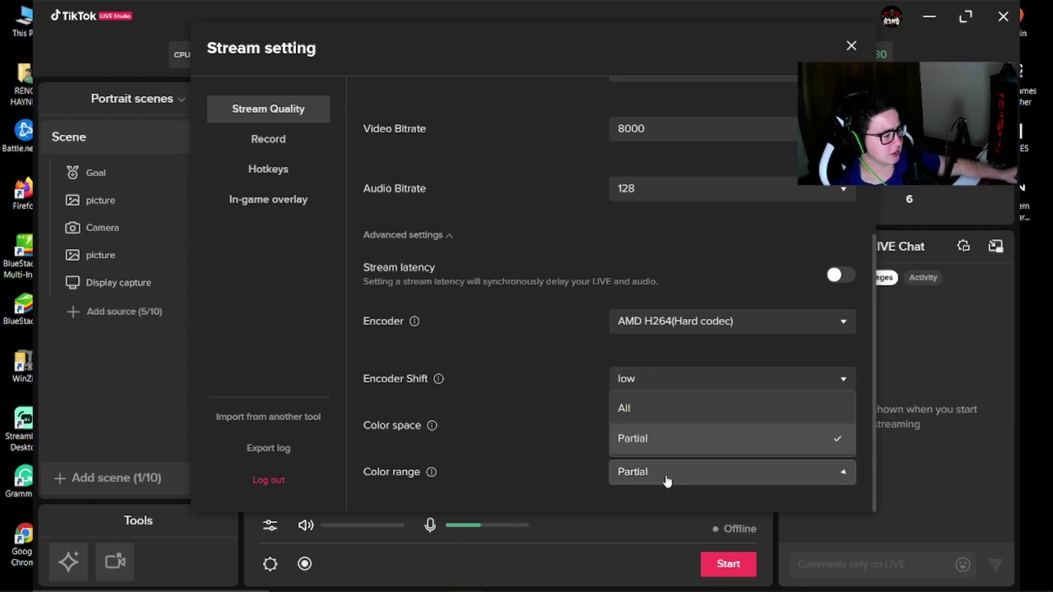
{"action": "left_click", "coordinate": [659, 424]}
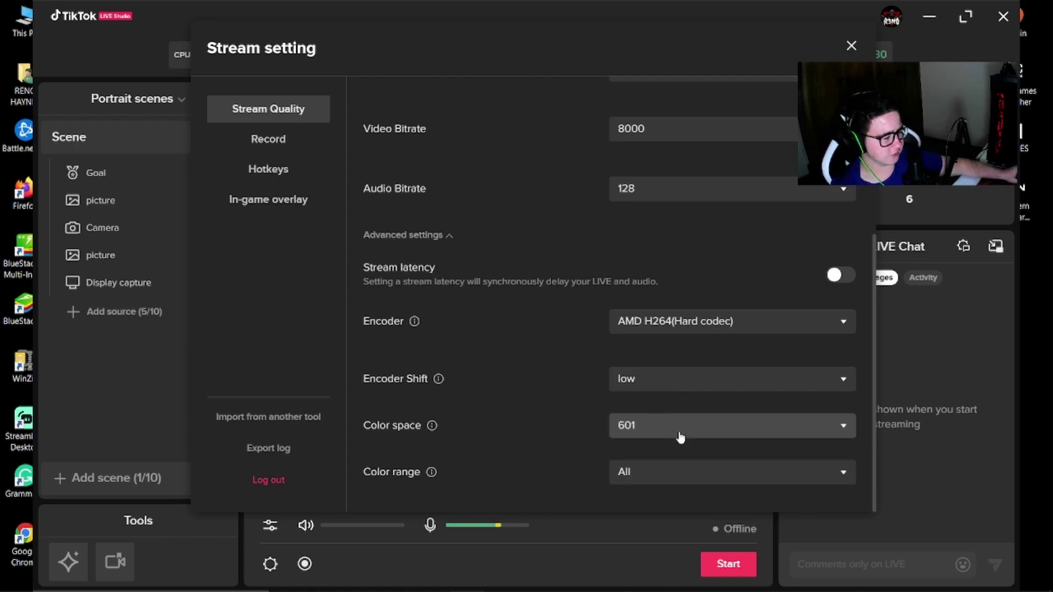
{"action": "scroll", "coordinate": [506, 294], "scroll_direction": "up", "scroll_amount": 4}
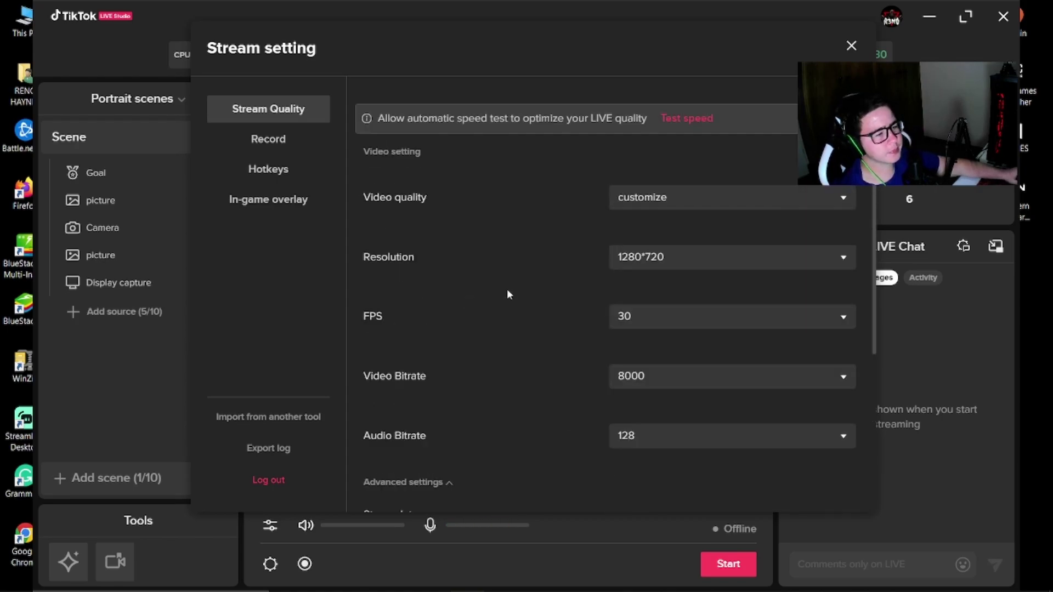
Review the Record, Hotkeys and In-game overlay settings, then close Stream setting.
{"action": "left_click", "coordinate": [274, 140]}
{"action": "left_click", "coordinate": [272, 170]}
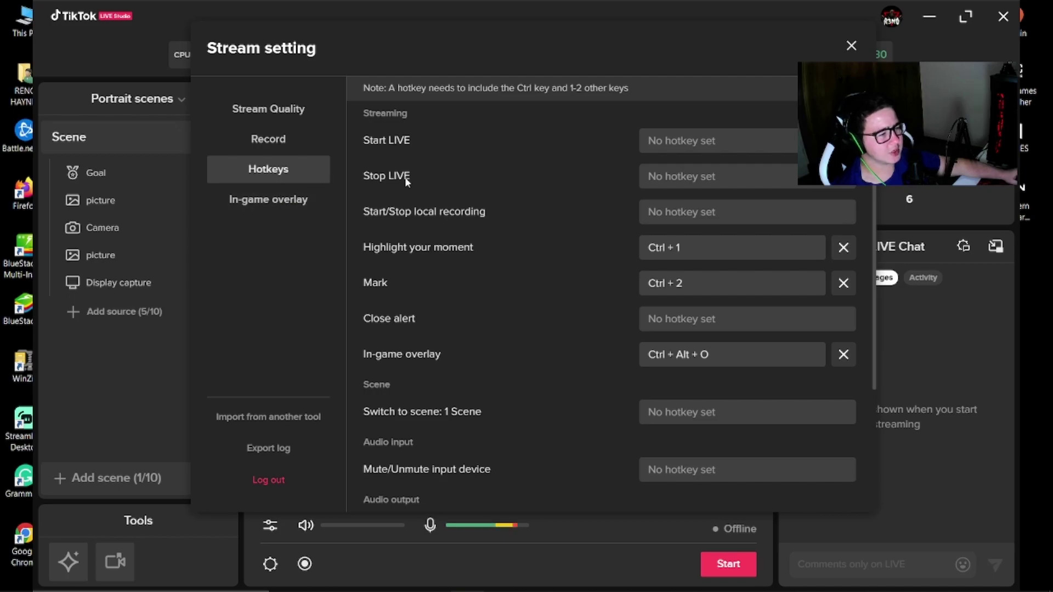
{"action": "scroll", "coordinate": [704, 384], "scroll_direction": "down", "scroll_amount": 3}
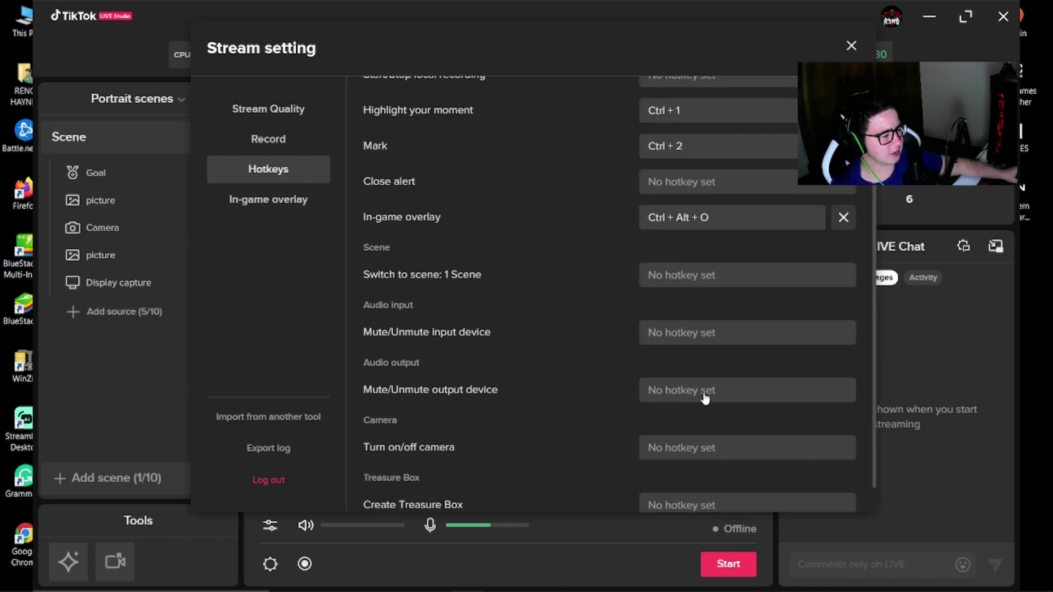
{"action": "scroll", "coordinate": [703, 396], "scroll_direction": "up", "scroll_amount": 3}
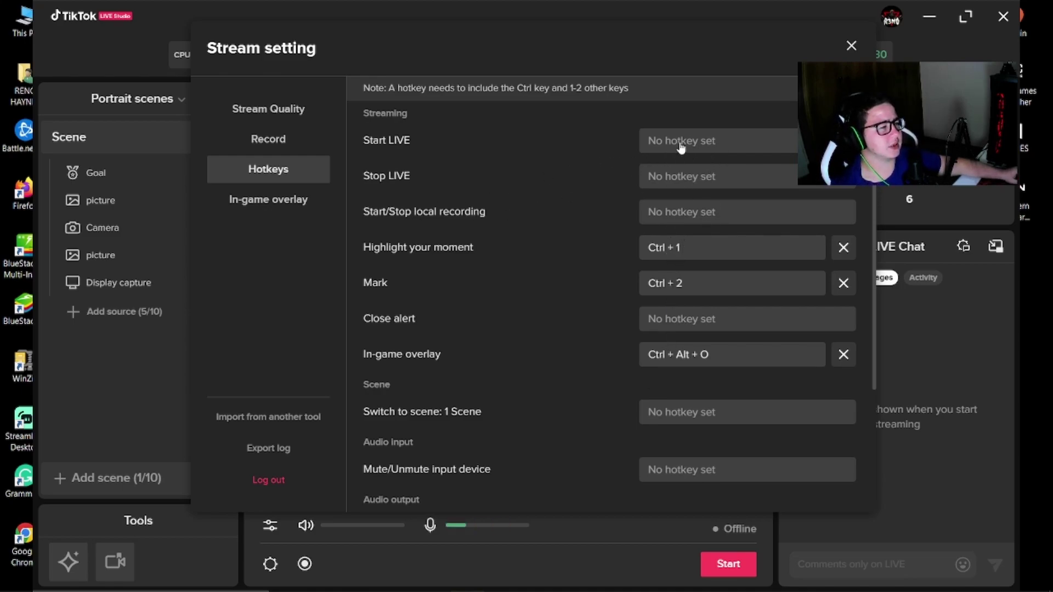
{"action": "left_click", "coordinate": [286, 208]}
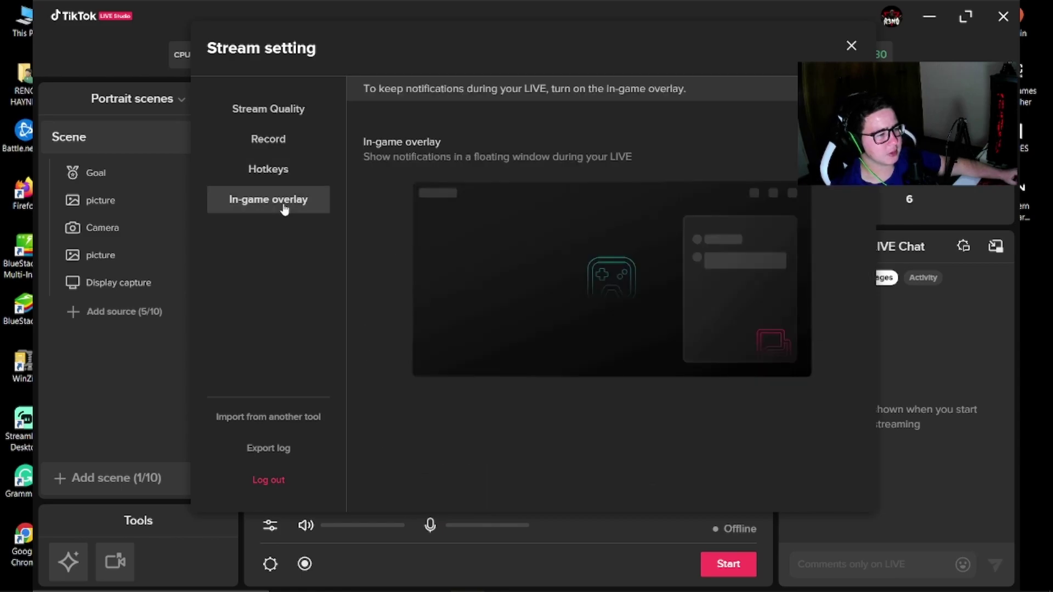
{"action": "left_click", "coordinate": [851, 46]}
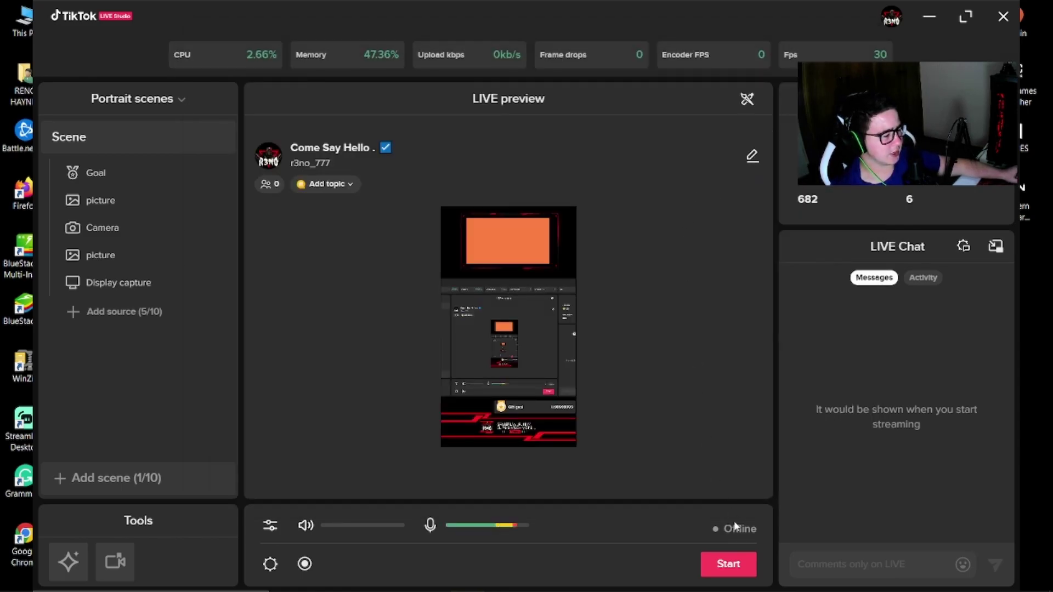
In LIVE settings, set the topic to Gaming | Call of Duty by searching 'CALL'.
{"action": "left_click", "coordinate": [729, 565]}
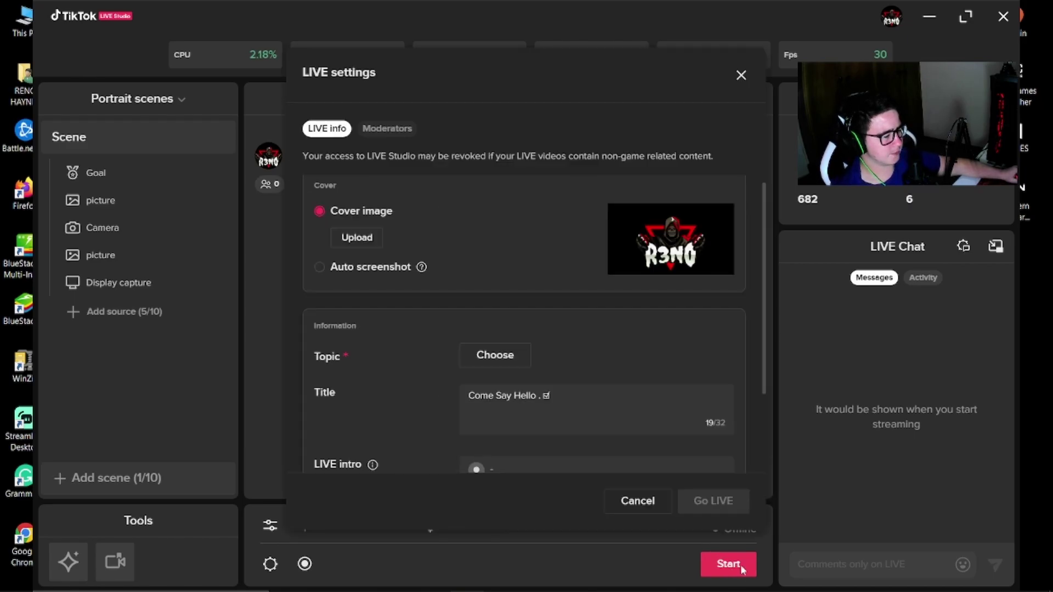
{"action": "scroll", "coordinate": [527, 322], "scroll_direction": "down", "scroll_amount": 5}
{"action": "scroll", "coordinate": [524, 321], "scroll_direction": "up", "scroll_amount": 5}
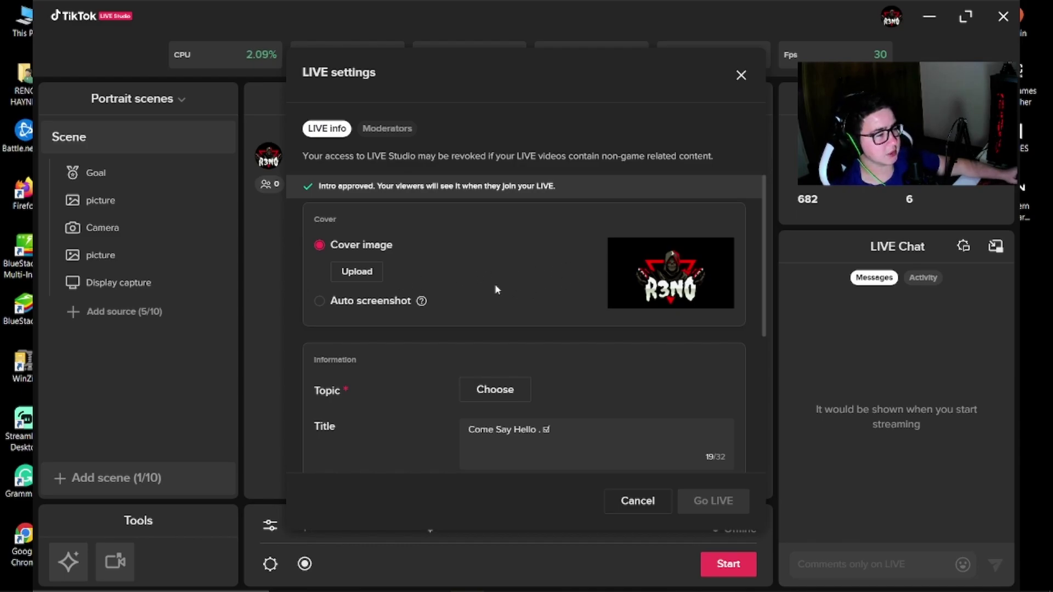
{"action": "scroll", "coordinate": [494, 284], "scroll_direction": "down", "scroll_amount": 2}
{"action": "scroll", "coordinate": [466, 283], "scroll_direction": "up", "scroll_amount": 2}
{"action": "scroll", "coordinate": [440, 283], "scroll_direction": "down", "scroll_amount": 1}
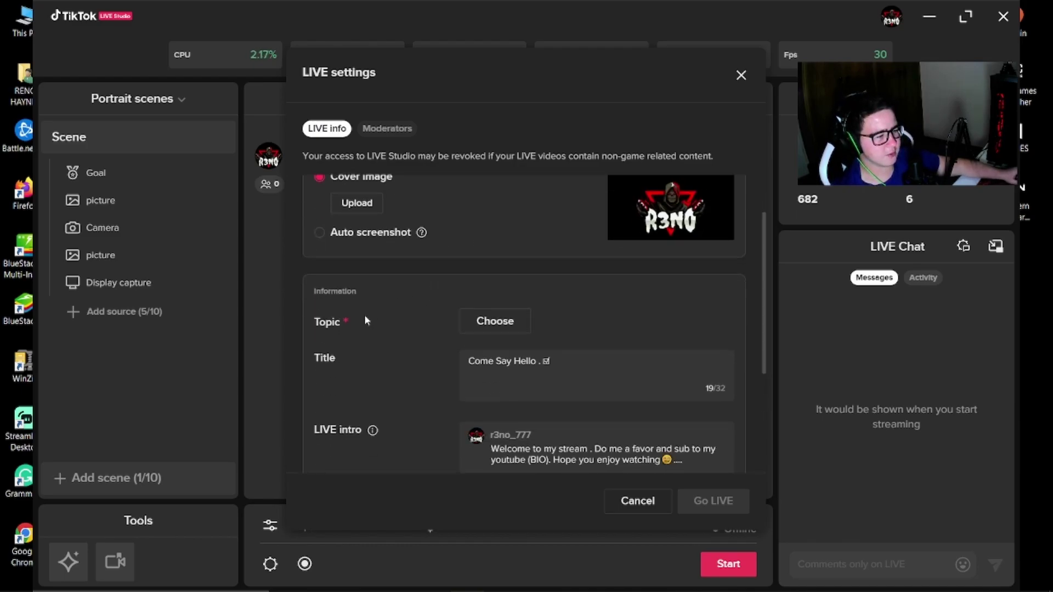
{"action": "left_click", "coordinate": [499, 323]}
{"action": "left_click", "coordinate": [413, 307]}
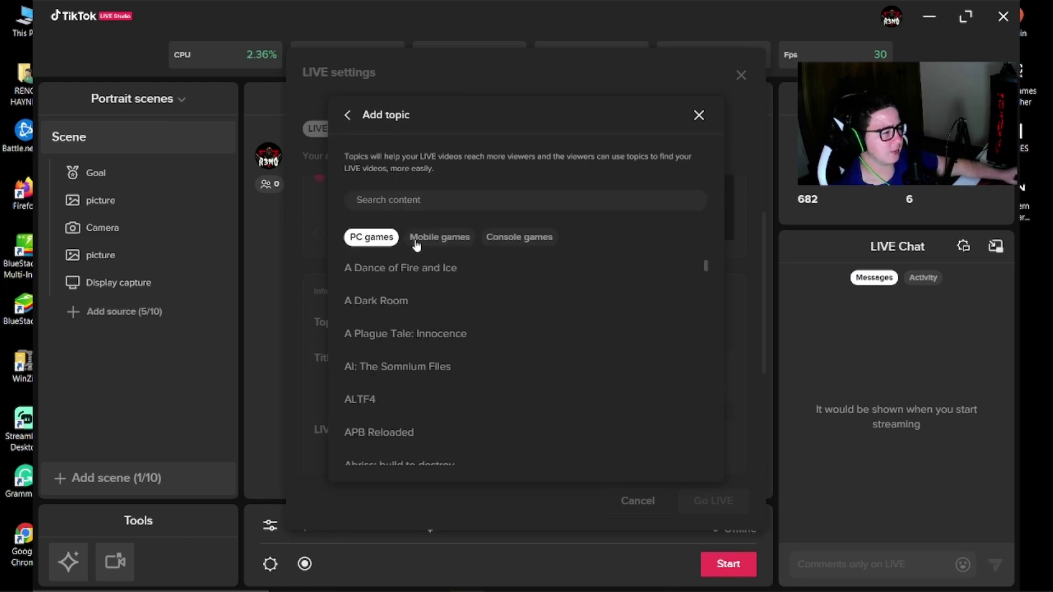
{"action": "left_click", "coordinate": [431, 200]}
{"action": "type", "text": "CALL"}
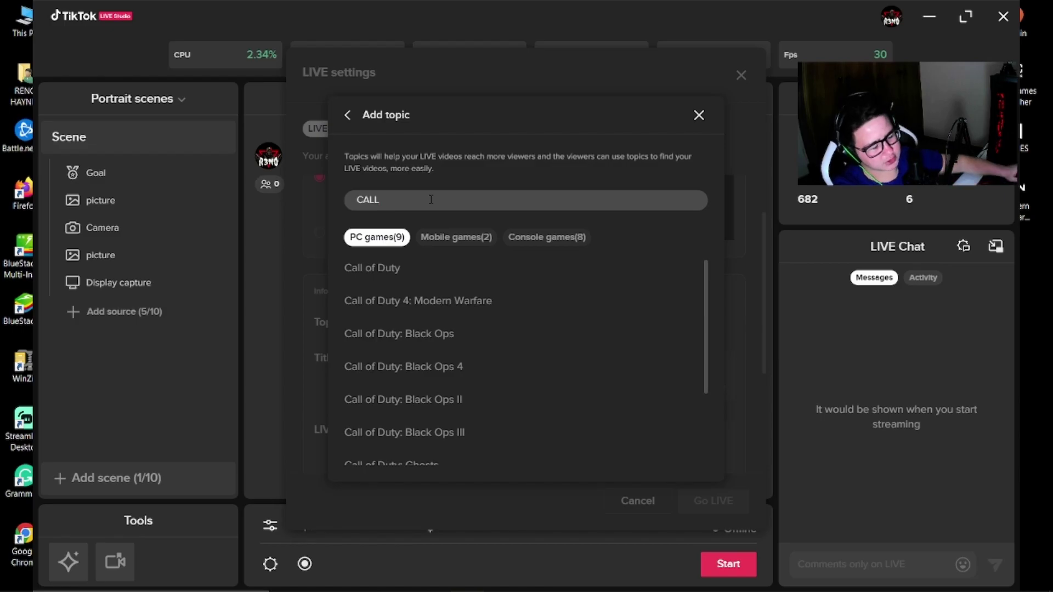
{"action": "left_click", "coordinate": [399, 269]}
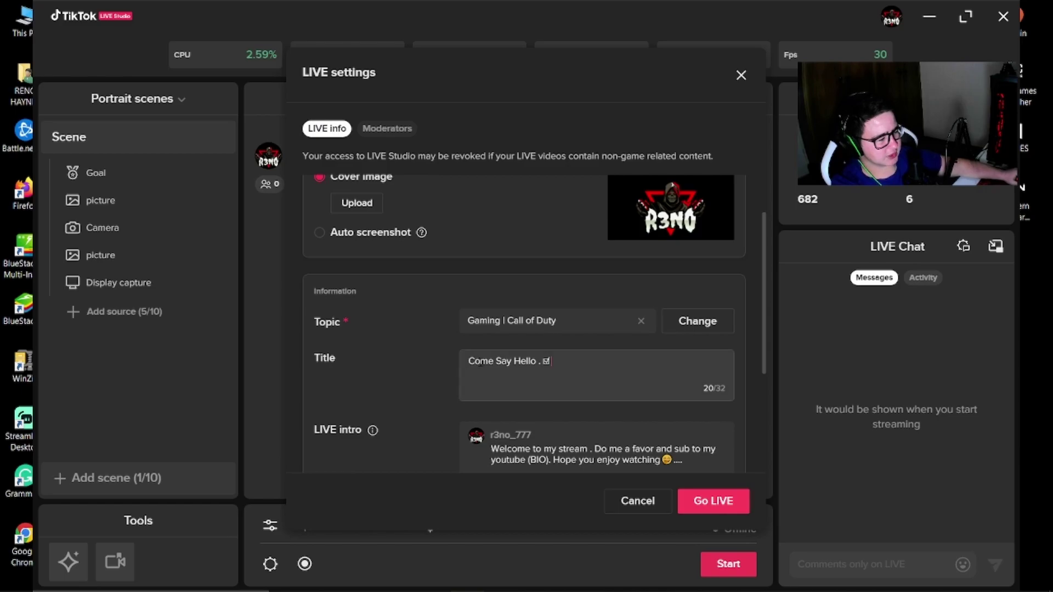
Go LIVE with the stream titled 'Come Say Hello'.
{"action": "scroll", "coordinate": [548, 390], "scroll_direction": "down", "scroll_amount": 3}
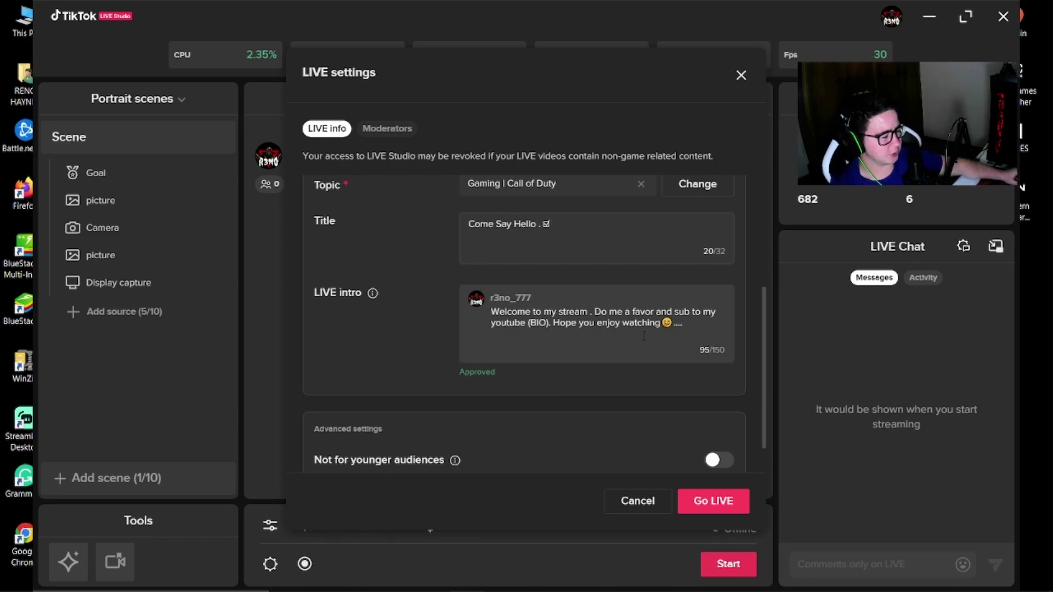
{"action": "scroll", "coordinate": [625, 345], "scroll_direction": "down", "scroll_amount": 2}
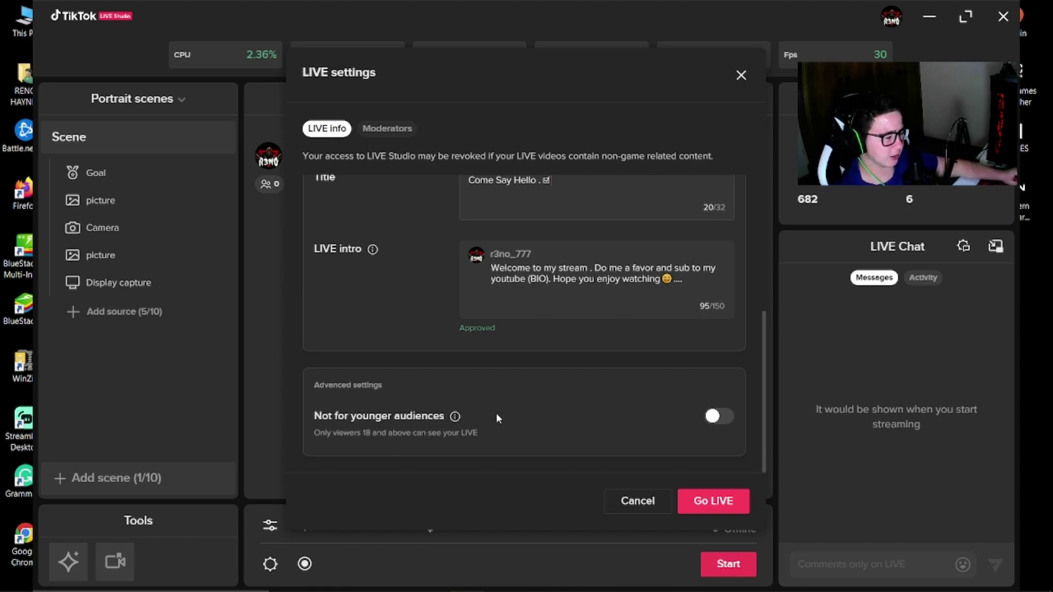
{"action": "left_click", "coordinate": [699, 507]}
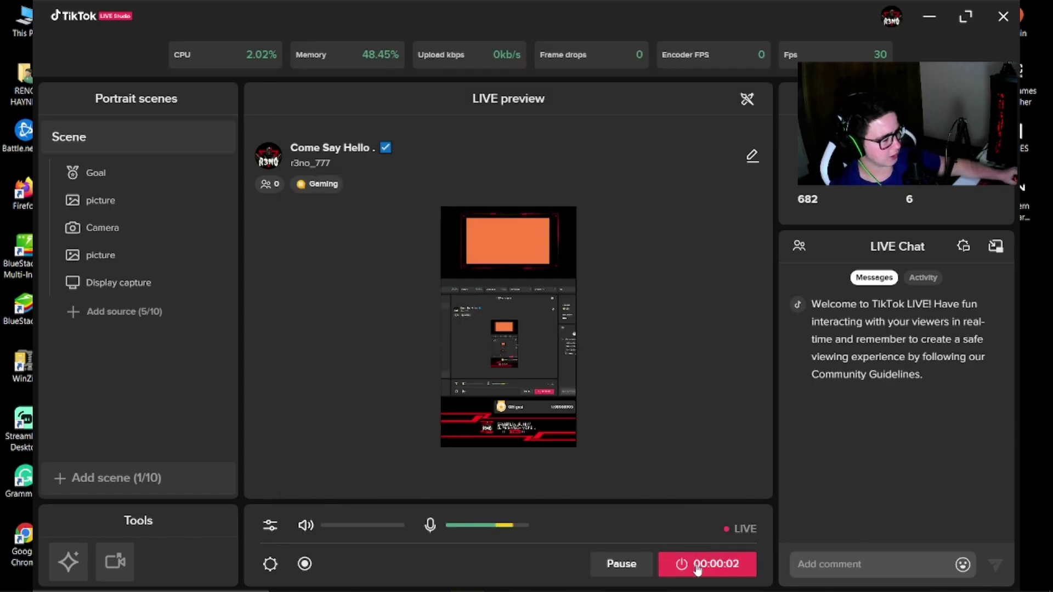
End the running test LIVE and dismiss the stream summary card.
{"action": "left_click", "coordinate": [698, 568]}
{"action": "left_click", "coordinate": [610, 331]}
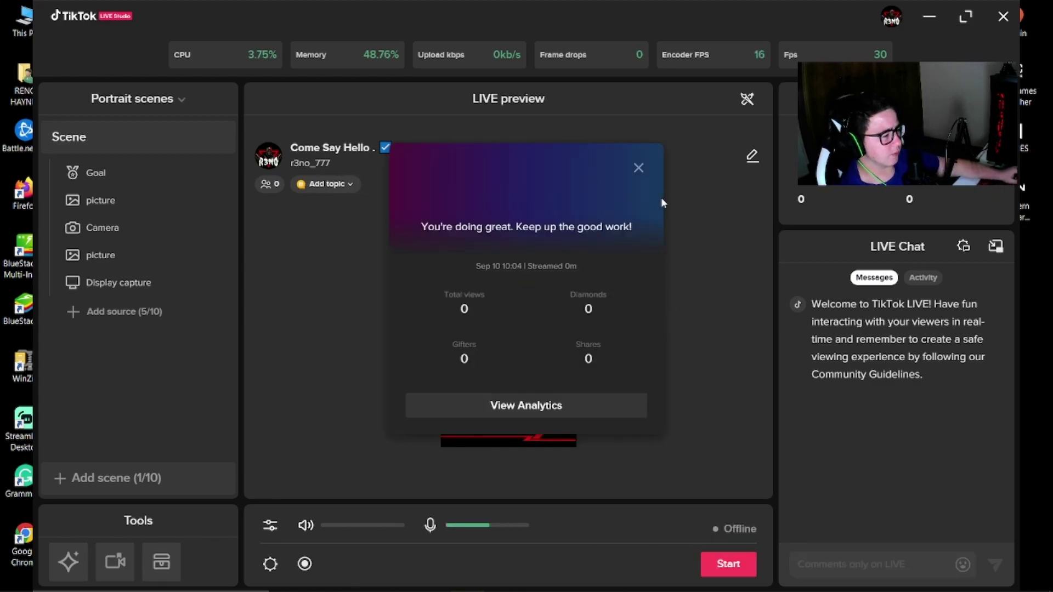
{"action": "left_click", "coordinate": [637, 168]}
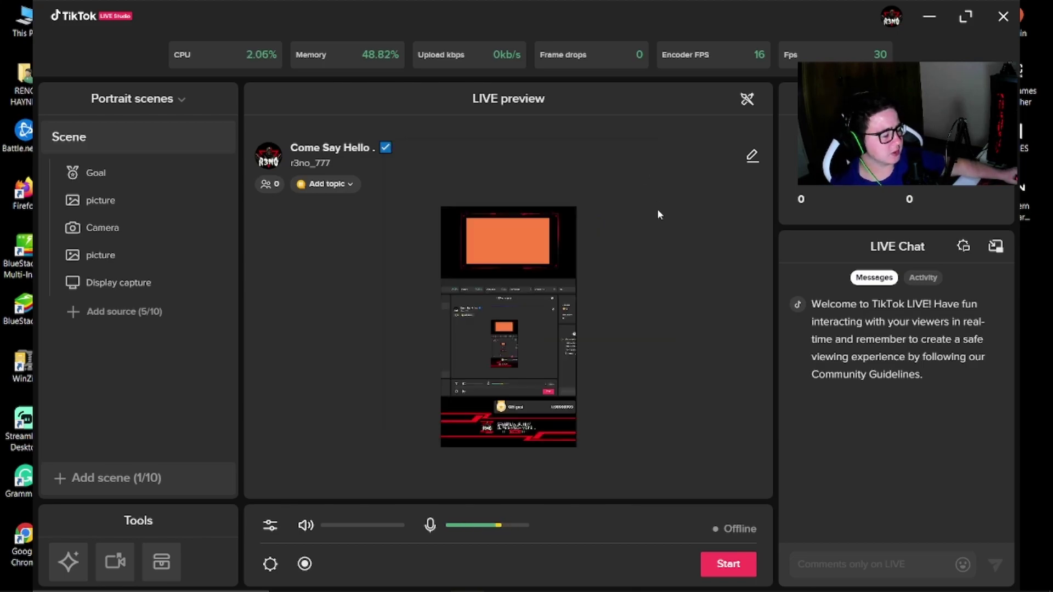